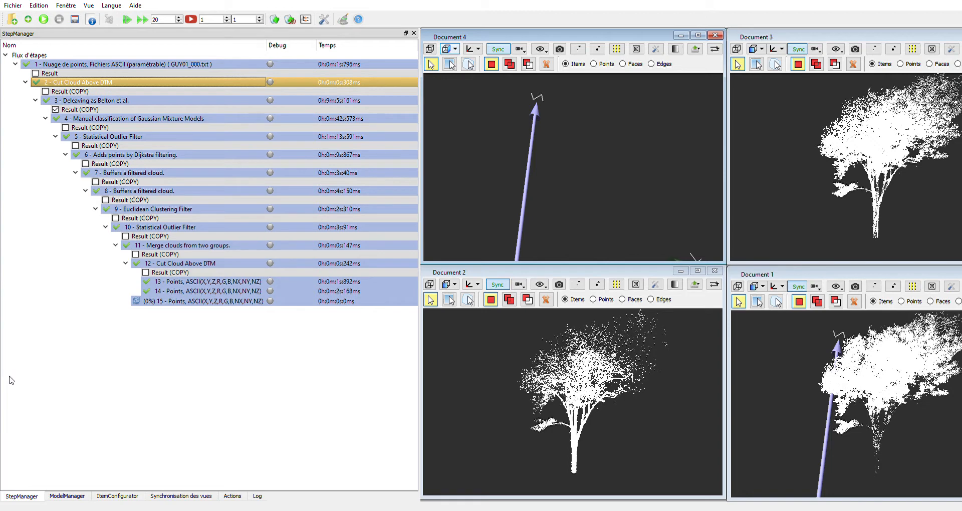
Display the complete Point scene from the model tree in Document 4 and examine the whole tree
left_click(62, 497)
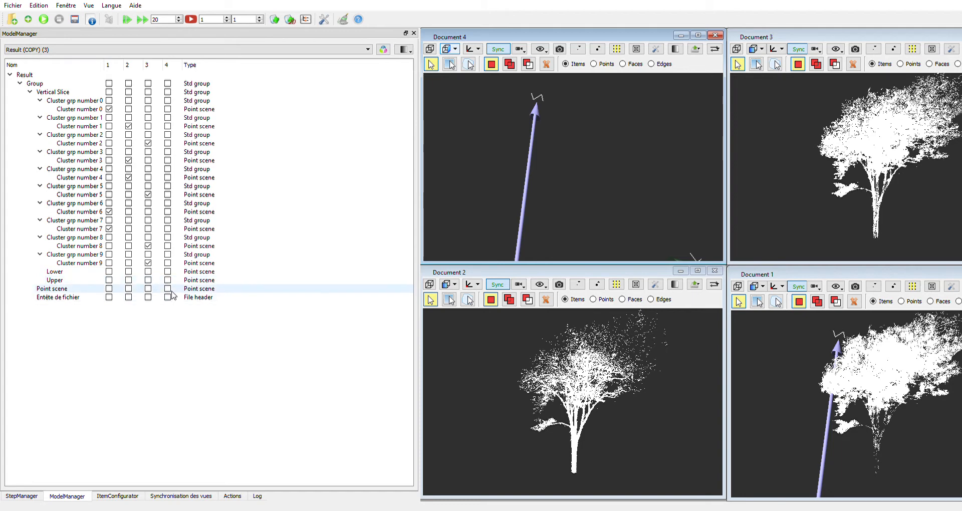
left_click(168, 289)
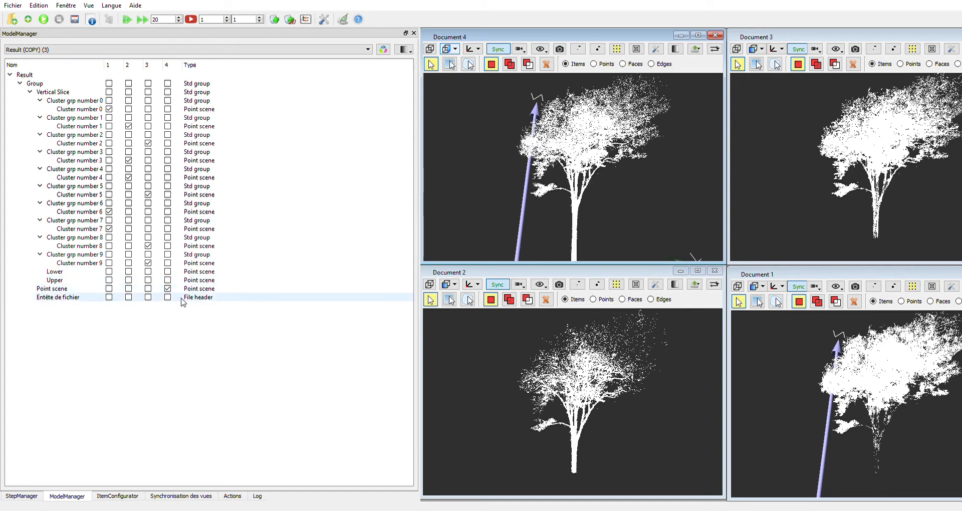
left_click_drag(561, 183, 621, 178)
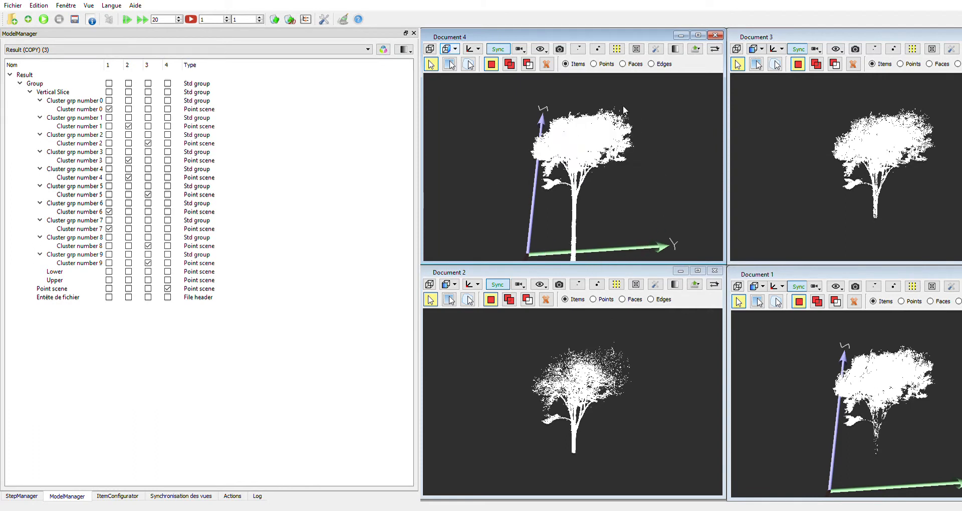
Replace the Point scene in Document 4 with the Upper and Lower point scenes, ending with only Lower displayed
left_click(168, 289)
left_click(168, 280)
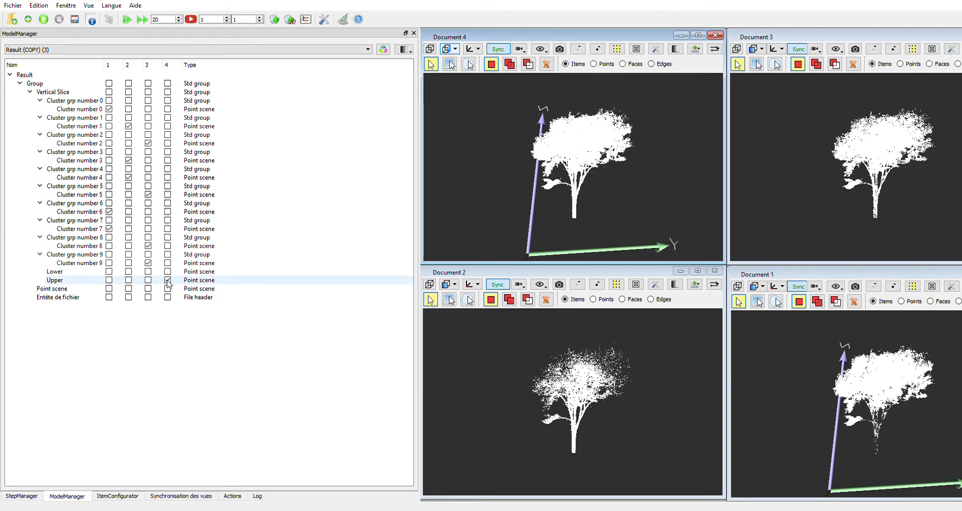
left_click(168, 271)
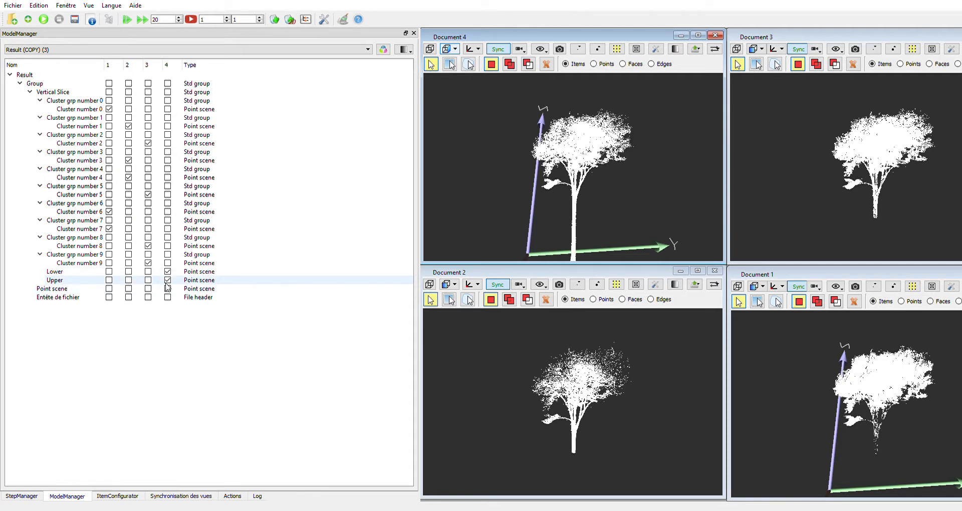
left_click(168, 281)
scroll(519, 197, "down", 2)
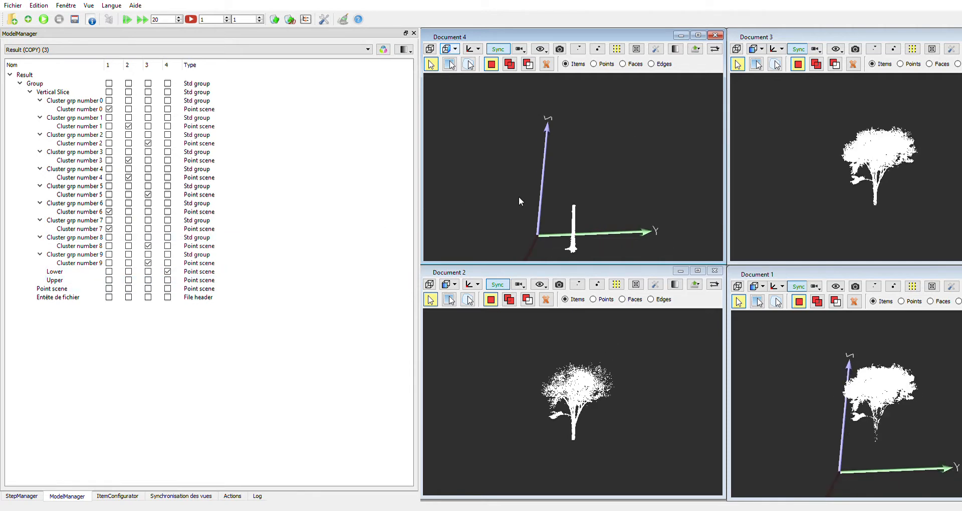
Show Cluster number 9 in Document 4 instead of Document 3, and hide the Lower point scene
left_click(168, 263)
left_click(148, 263)
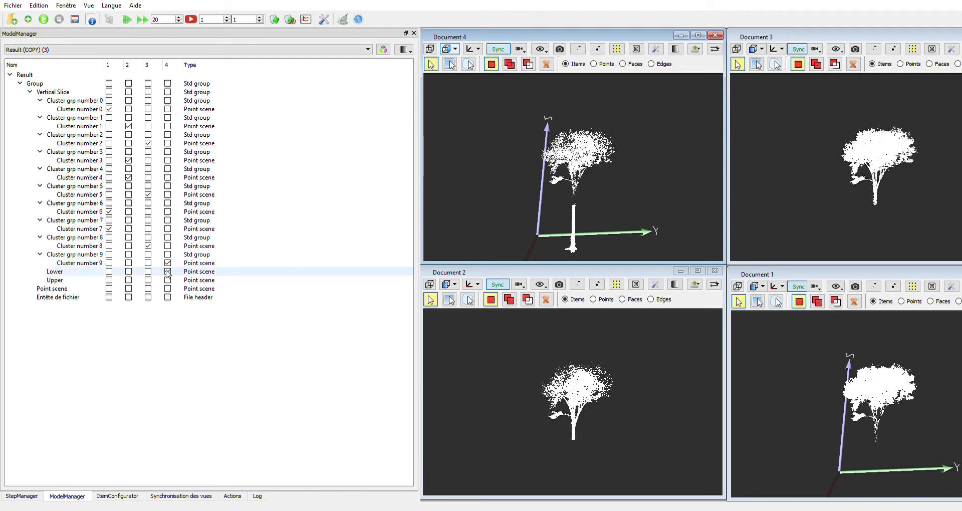
left_click(168, 272)
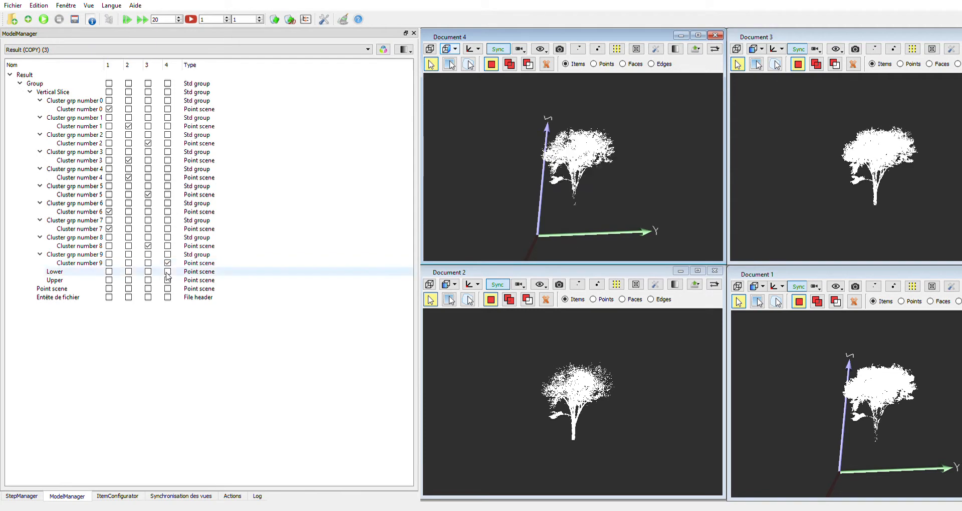
Select the Deleaving as Belton et al. step in the workflow and return to its model tree
left_click(22, 496)
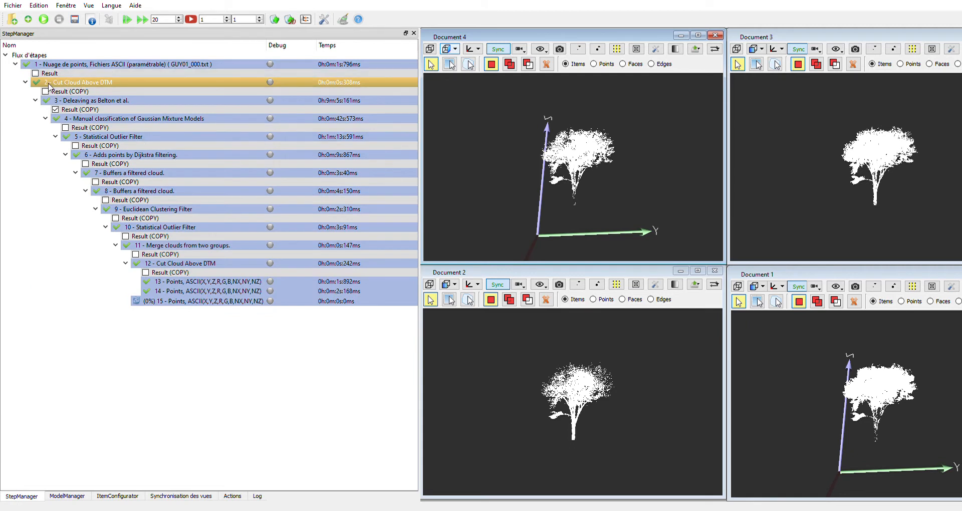
left_click(125, 102)
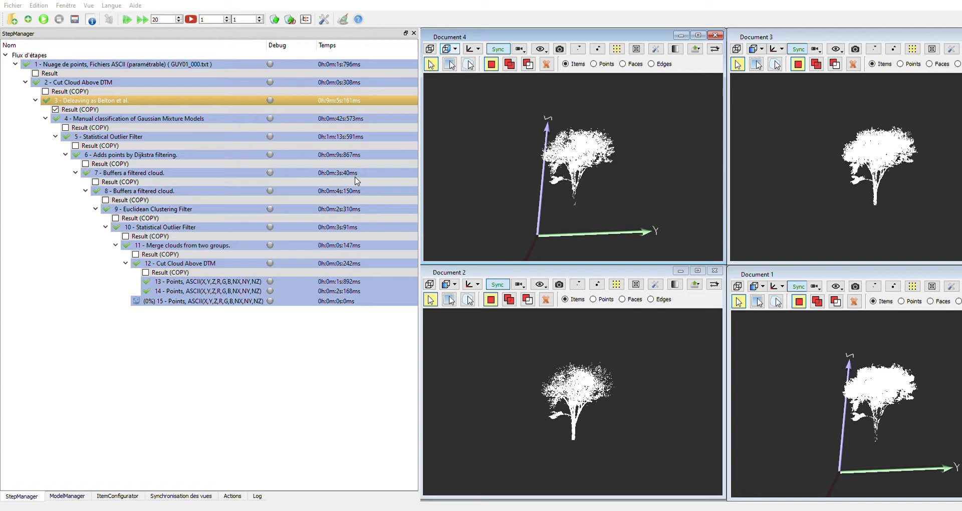
left_click(652, 354)
left_click(77, 496)
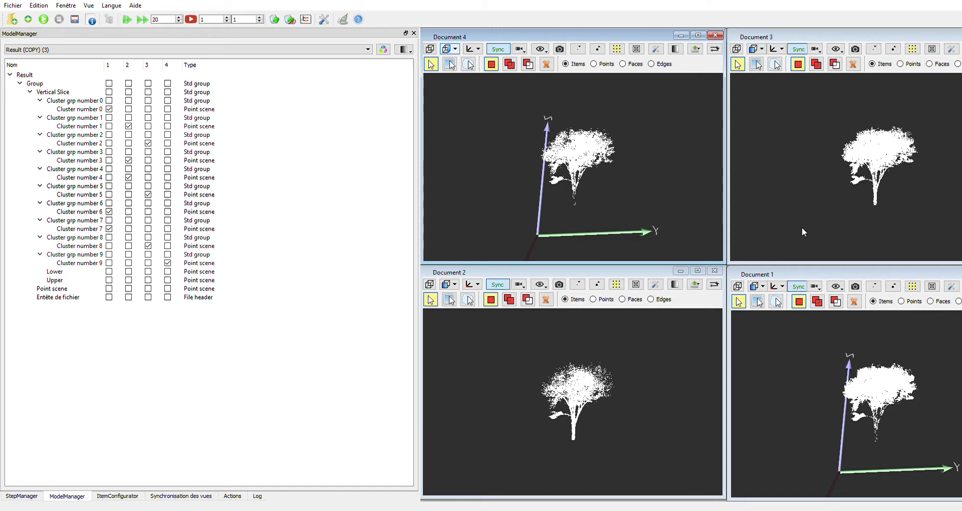
Hide Cluster number 9 in Document 4 and examine Cluster number 0 there on its own, hiding it when done
left_click_drag(813, 149, 834, 184)
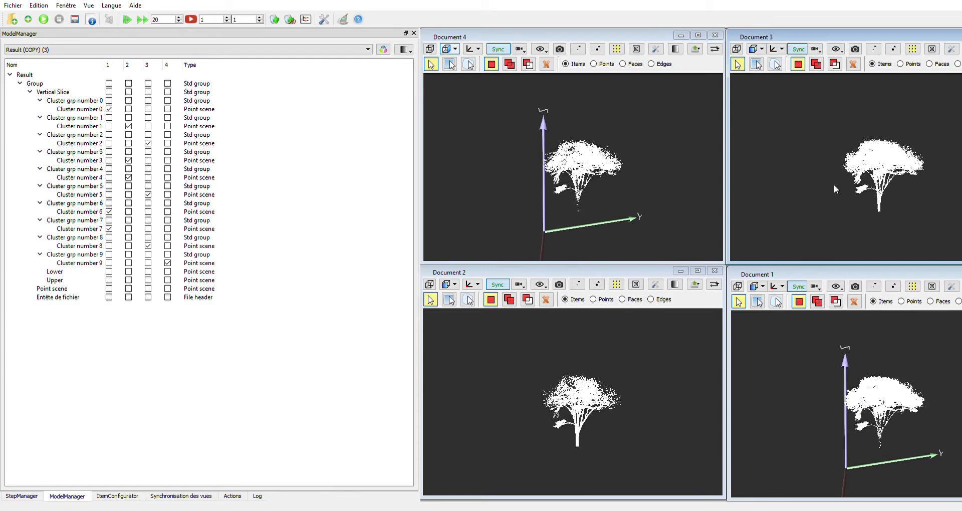
left_click(168, 263)
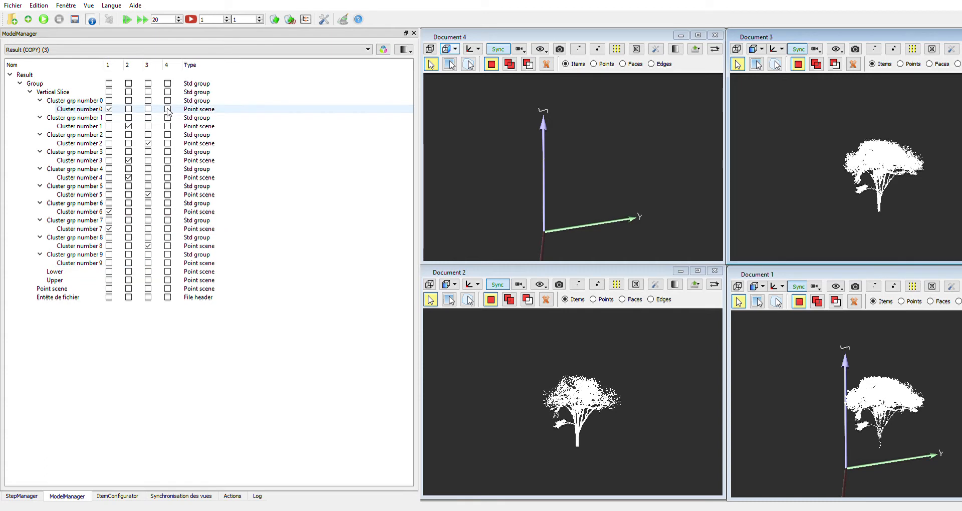
left_click(168, 109)
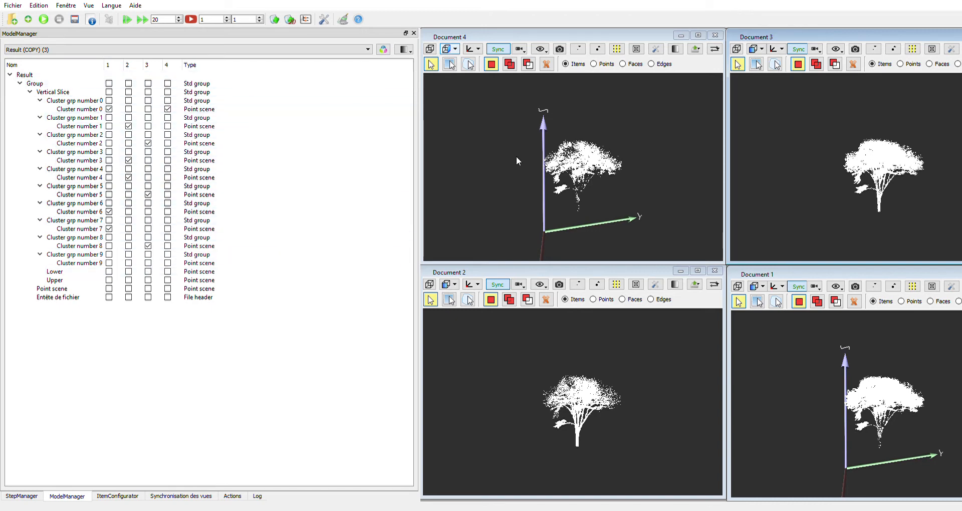
scroll(516, 156, "up", 3)
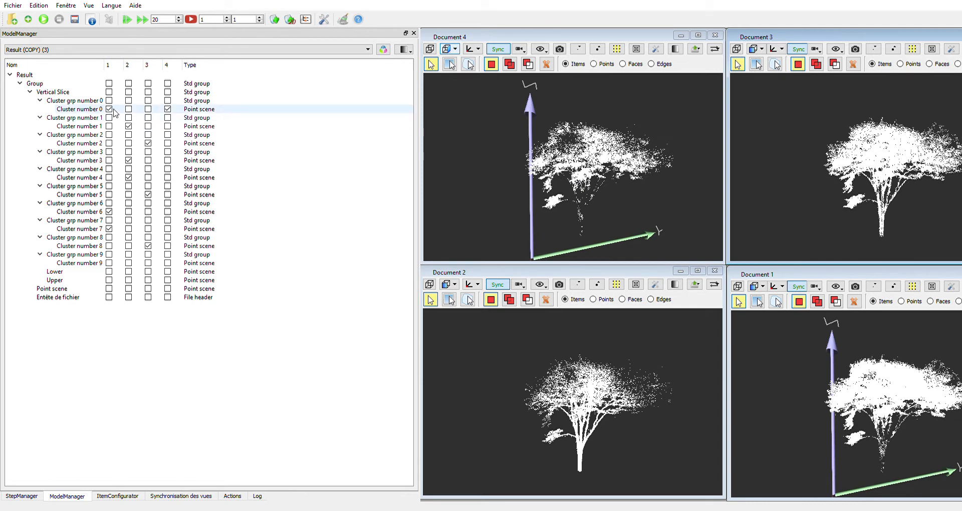
left_click(167, 109)
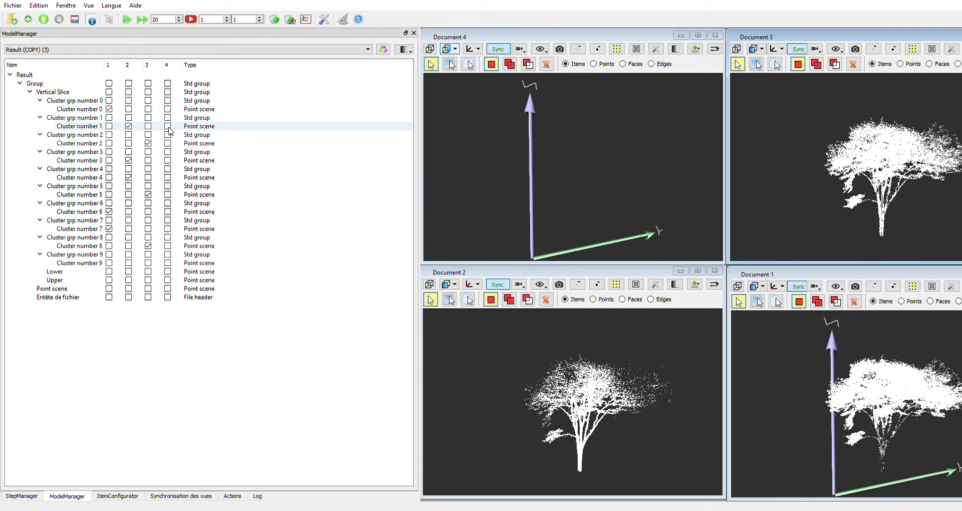
Examine Cluster number 1 and Cluster number 2 one at a time in Document 4, hiding each after viewing
left_click(168, 127)
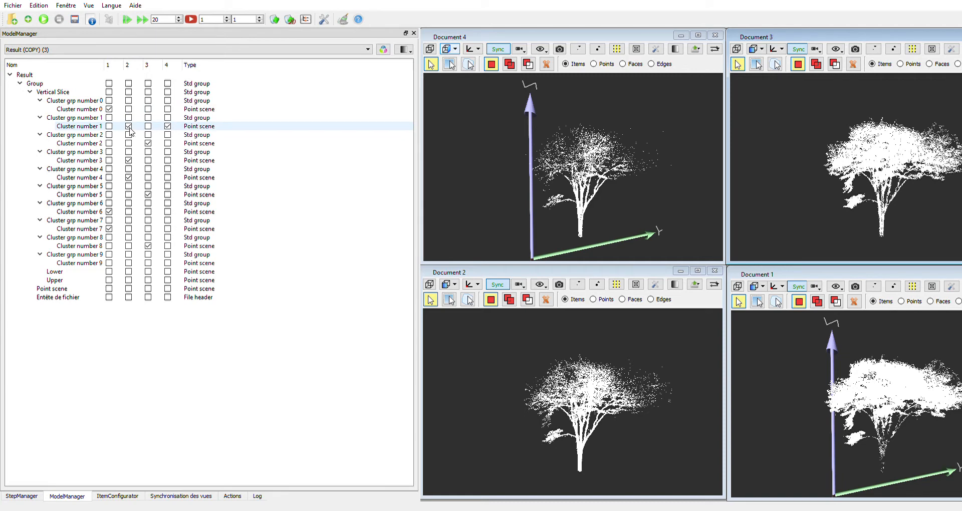
left_click(167, 126)
left_click(168, 143)
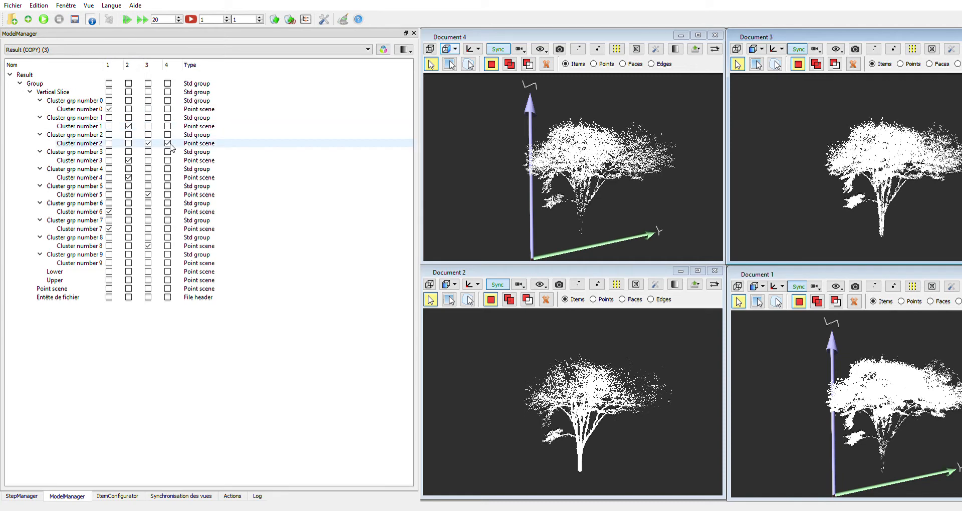
scroll(623, 195, "up", 5)
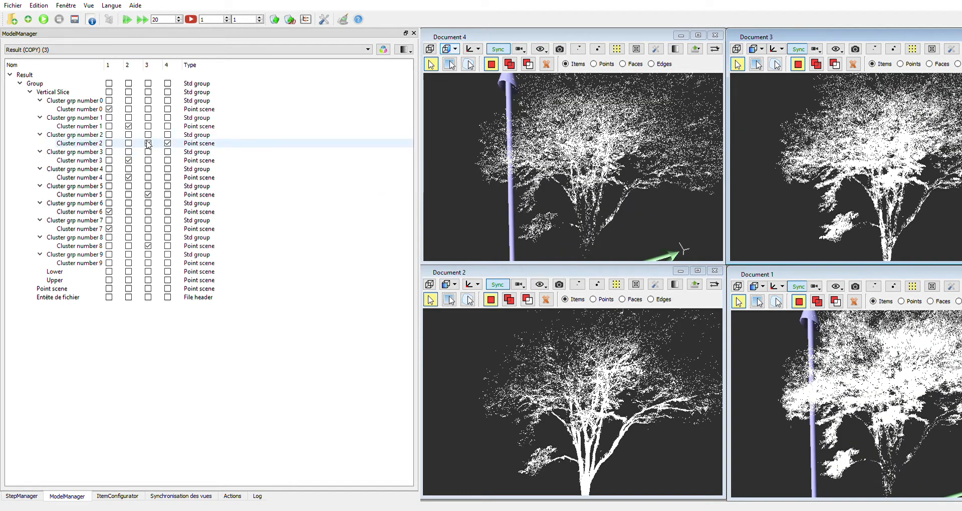
left_click(168, 144)
Examine Cluster numbers 3, 4 and 5 one at a time in Document 4, hiding each after viewing
left_click(168, 161)
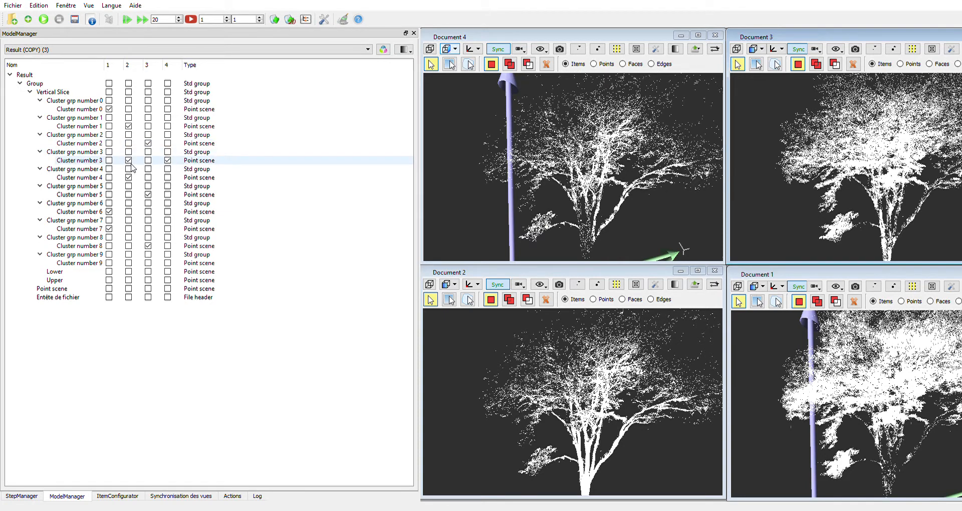
left_click(168, 160)
left_click(167, 177)
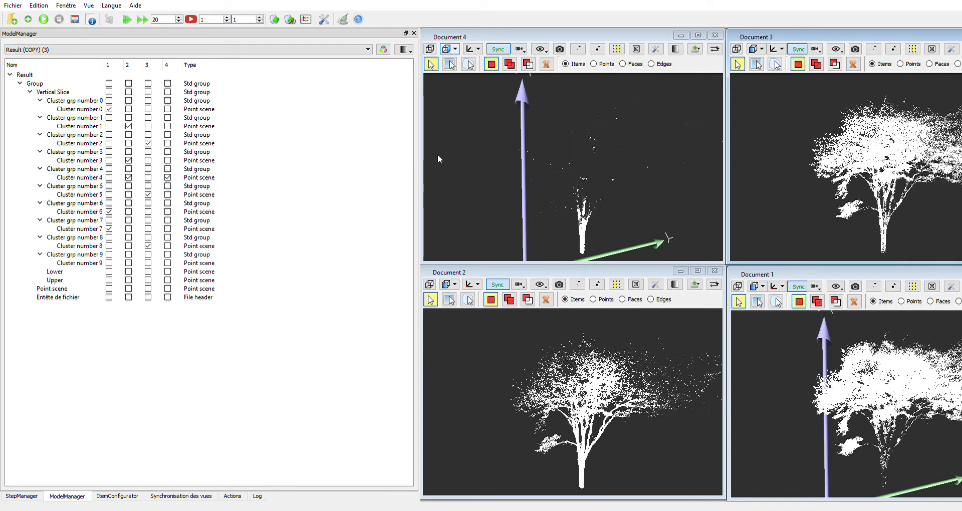
left_click(168, 178)
left_click(167, 195)
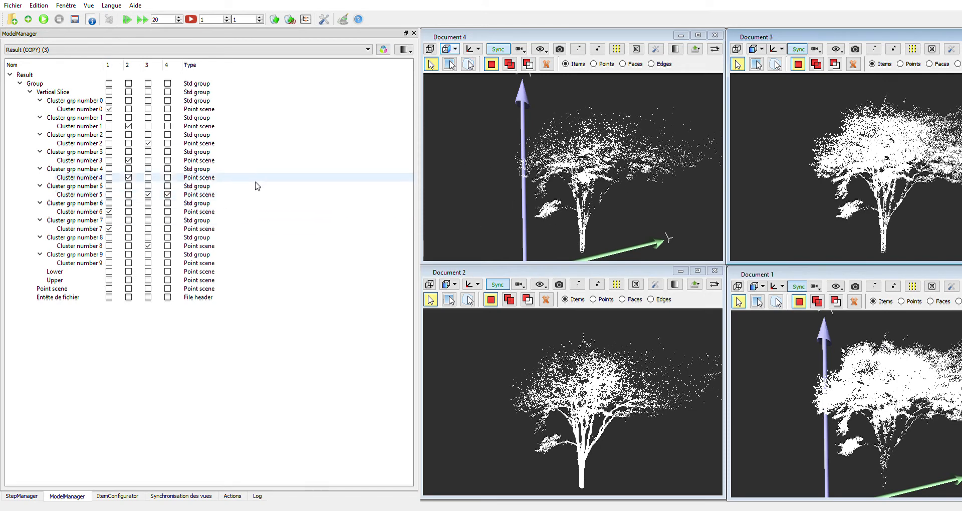
left_click(168, 195)
Check Cluster numbers 6, 7 and 8 in Document 4, leaving all three hidden there
left_click(168, 212)
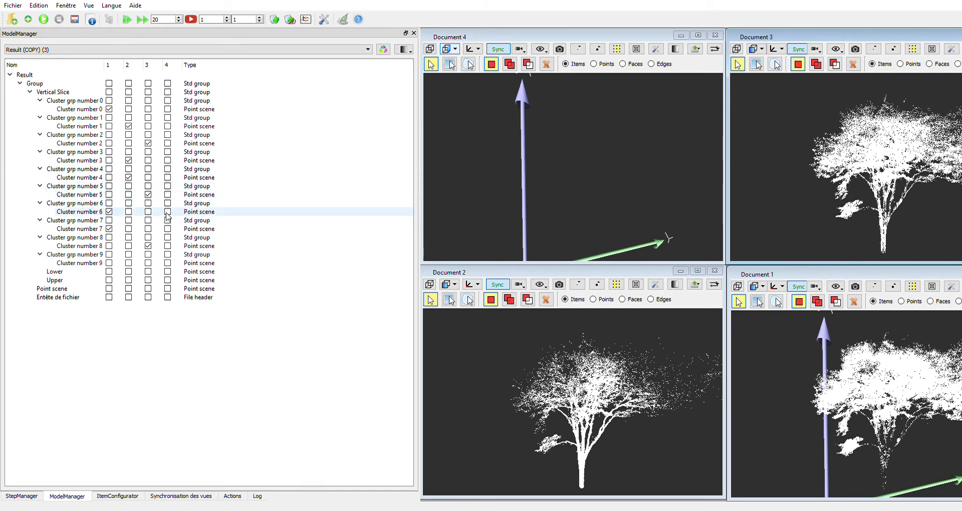
left_click(168, 212)
left_click(168, 230)
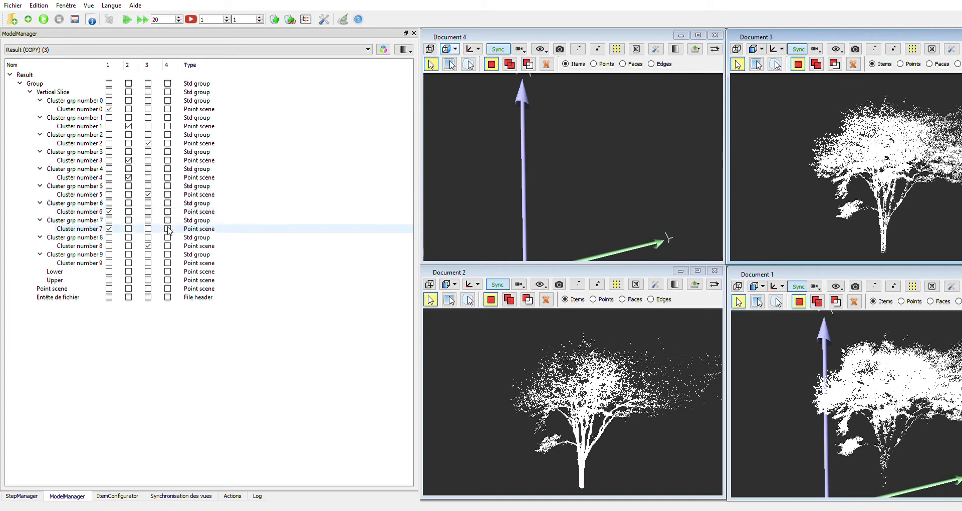
left_click(168, 229)
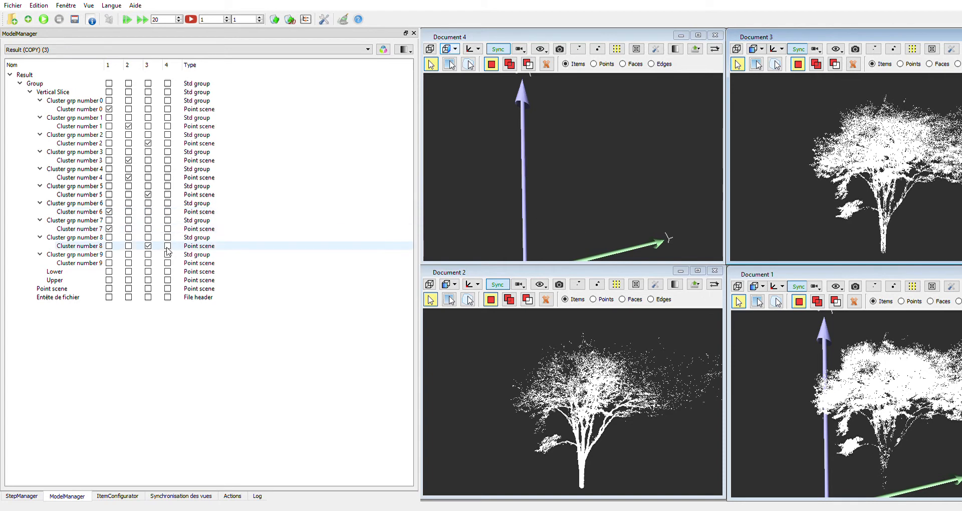
left_click(168, 246)
left_click(168, 247)
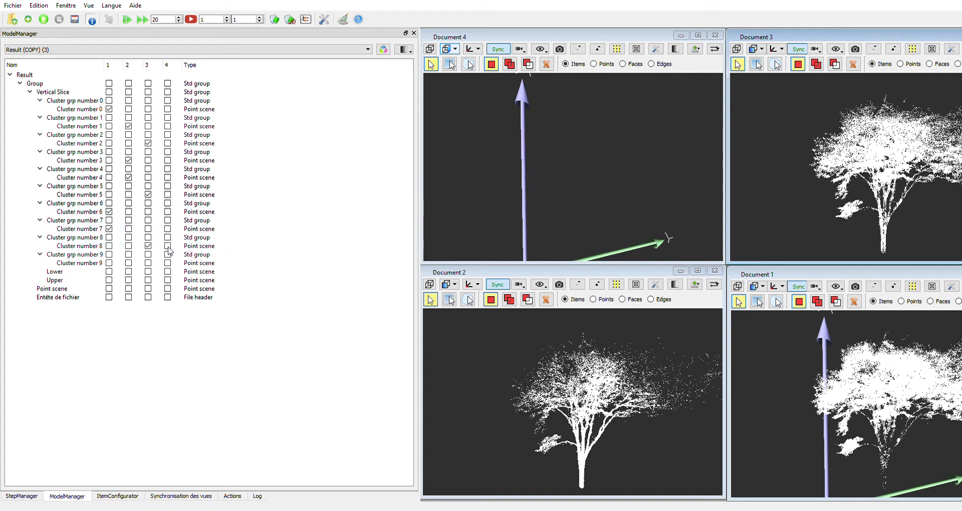
Select the Manual classification of Gaussian Mixture Models step and review the cluster assignments across the three documents
left_click(26, 497)
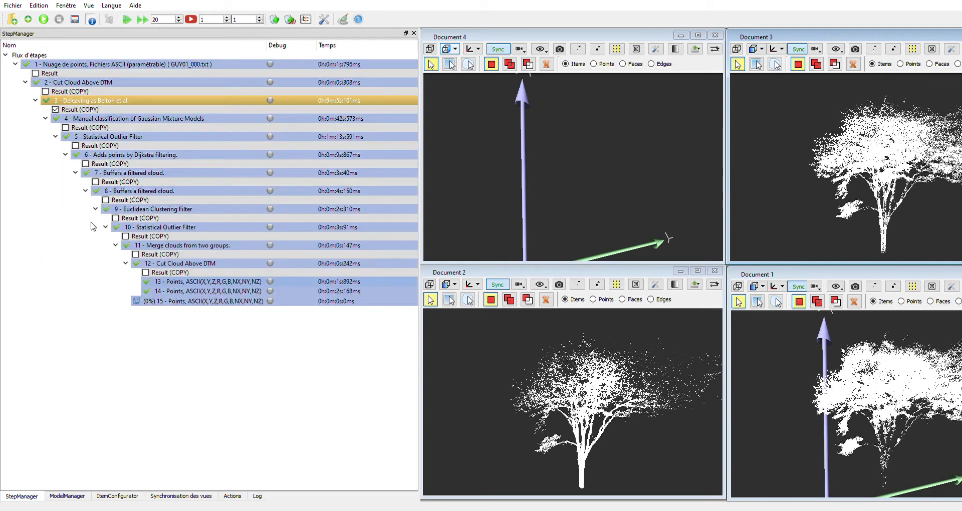
left_click(113, 119)
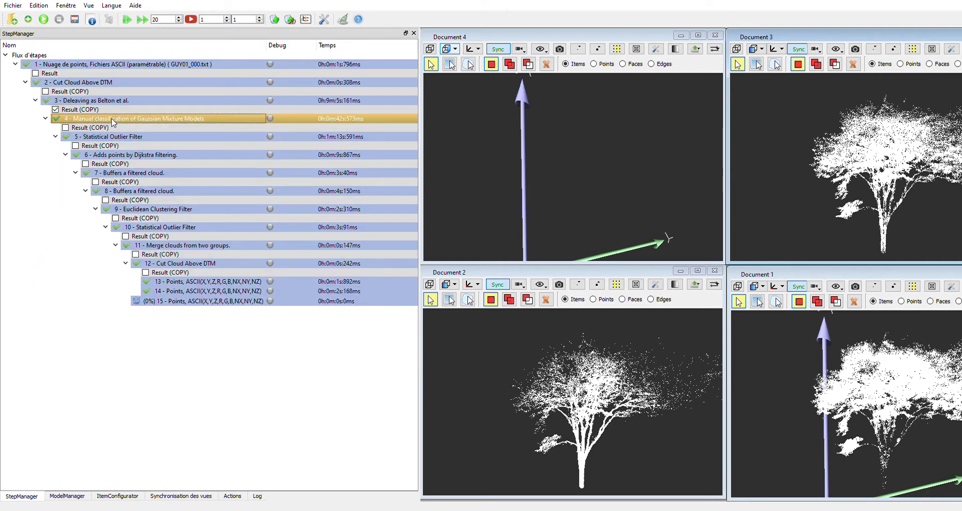
left_click(68, 496)
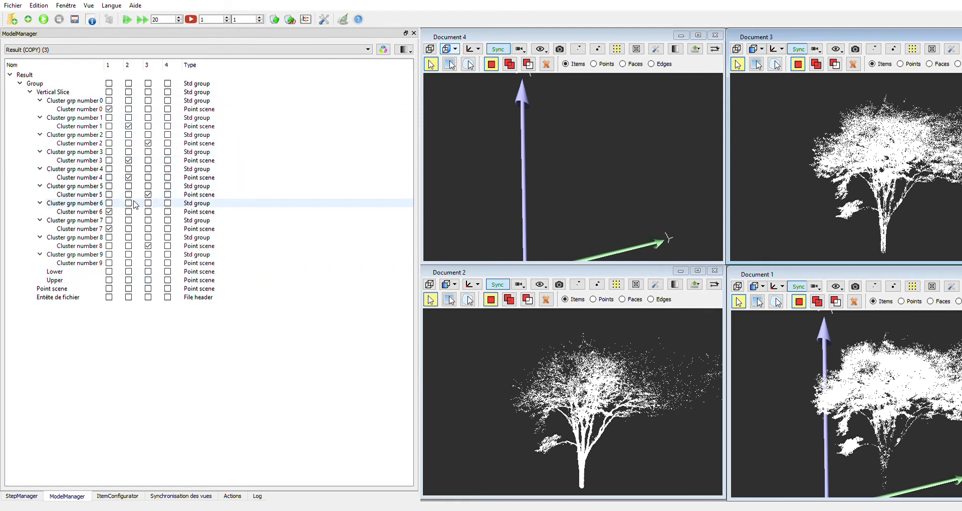
left_click(31, 496)
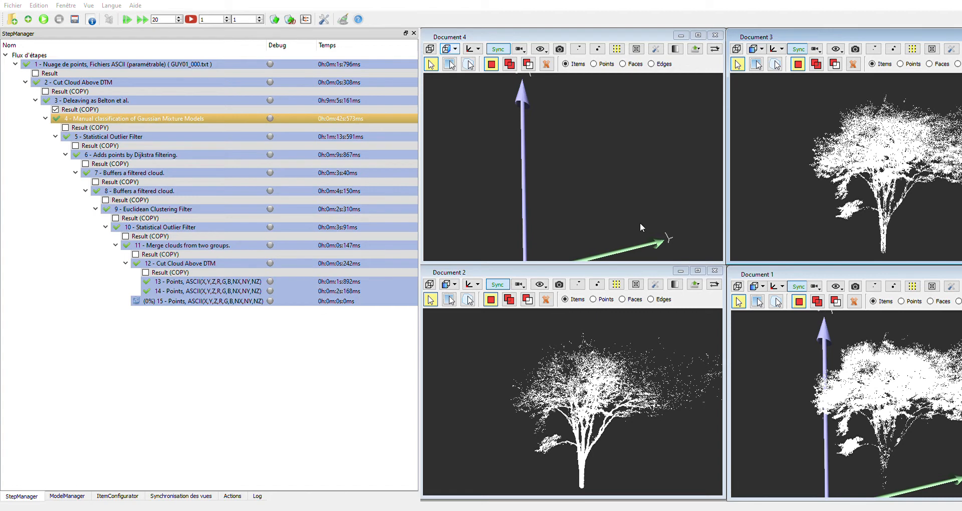
left_click(855, 157)
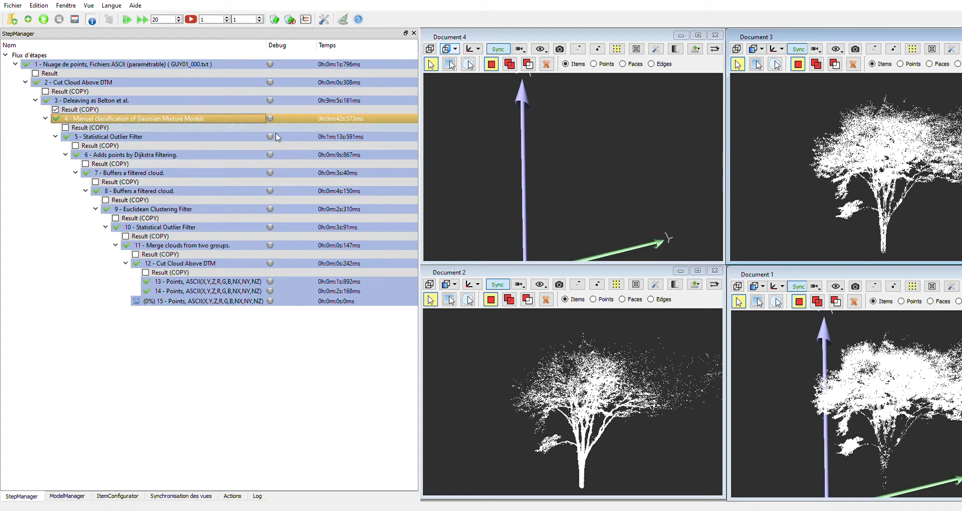
Select the first Statistical Outlier Filter step (step 5) and display its Filtered Cloud in Document 4
left_click(107, 137)
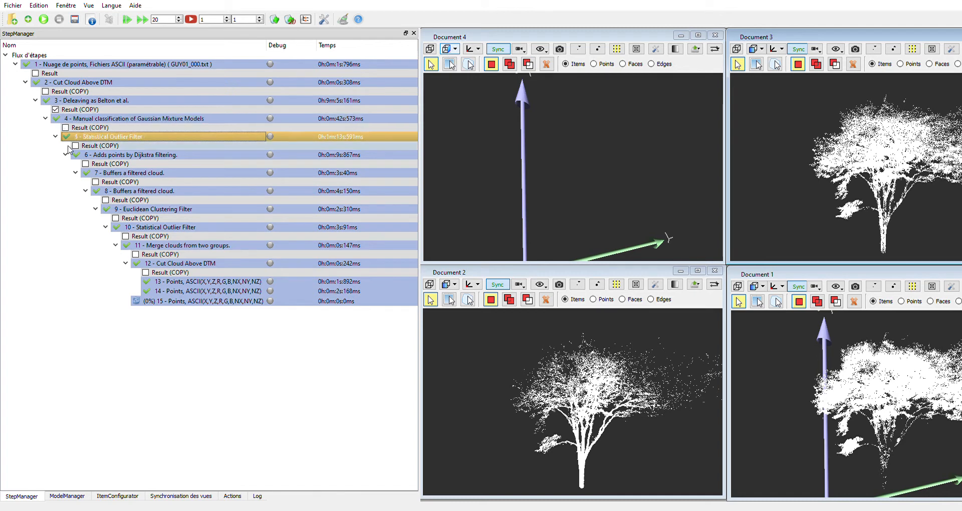
left_click(61, 497)
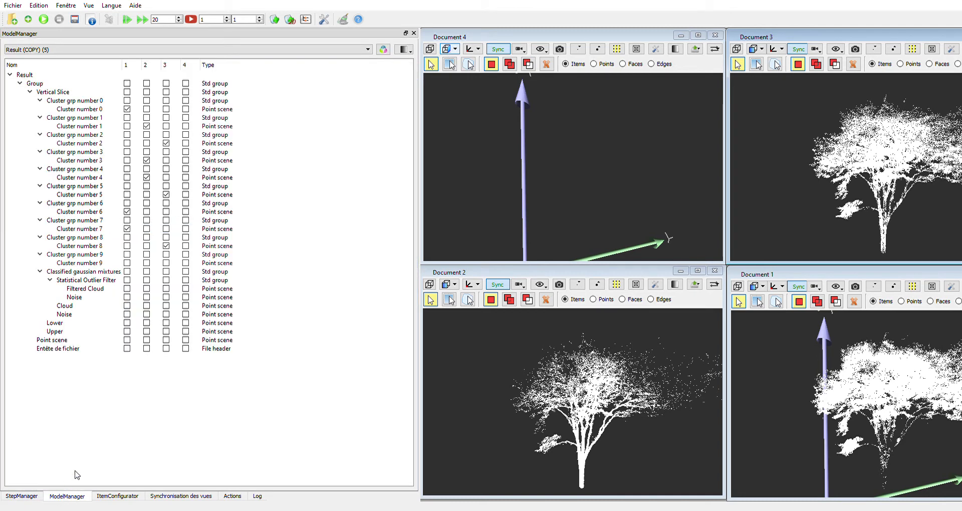
left_click(186, 289)
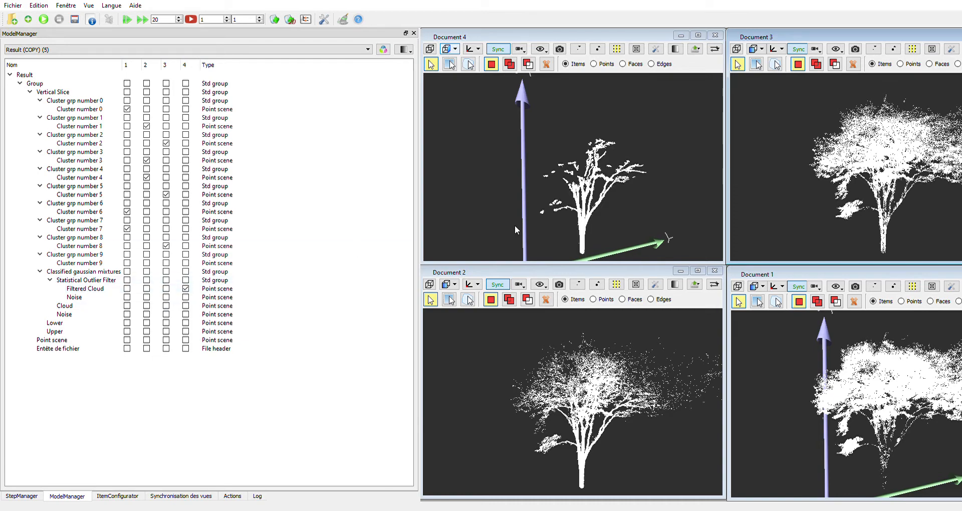
scroll(515, 226, "up", 3)
scroll(593, 207, "down", 3)
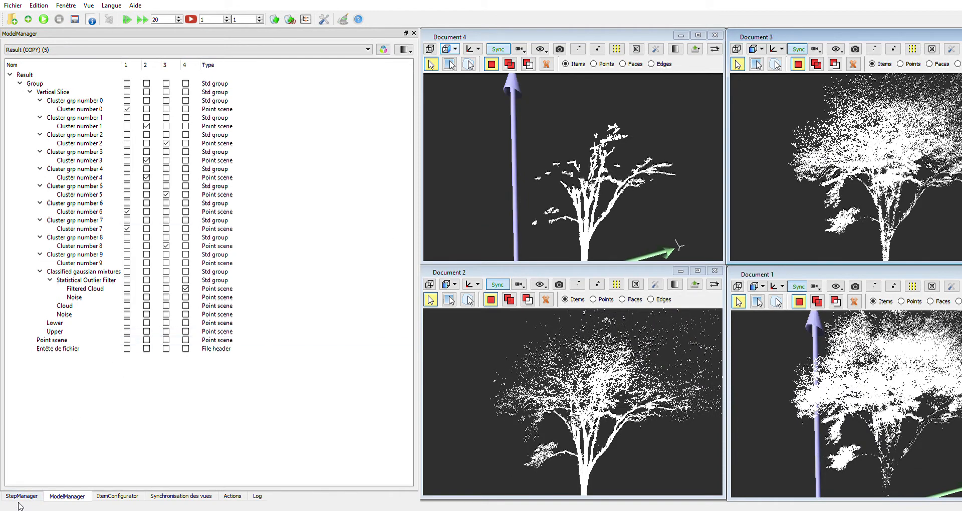
Overlay the unfiltered Cloud on the Filtered Cloud in Document 4 to compare them, leaving only the Filtered Cloud shown
left_click(23, 498)
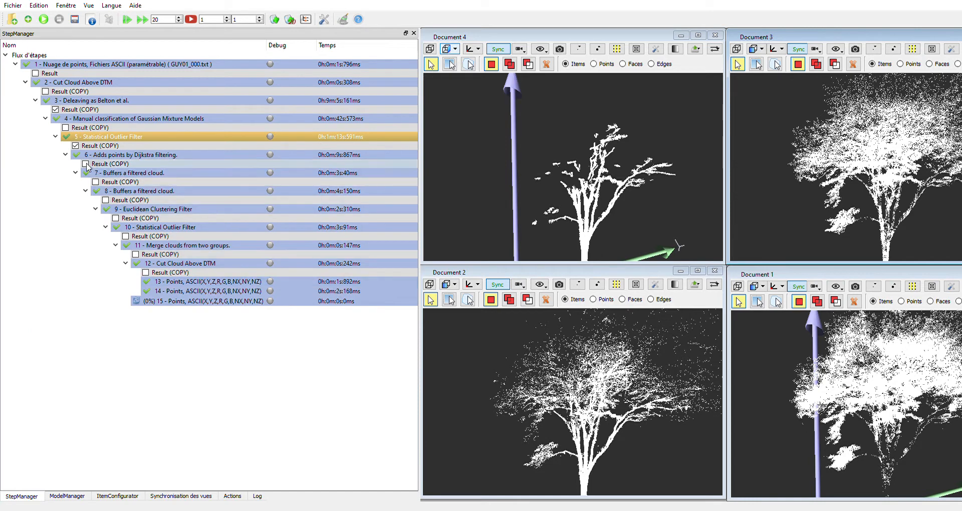
left_click(67, 496)
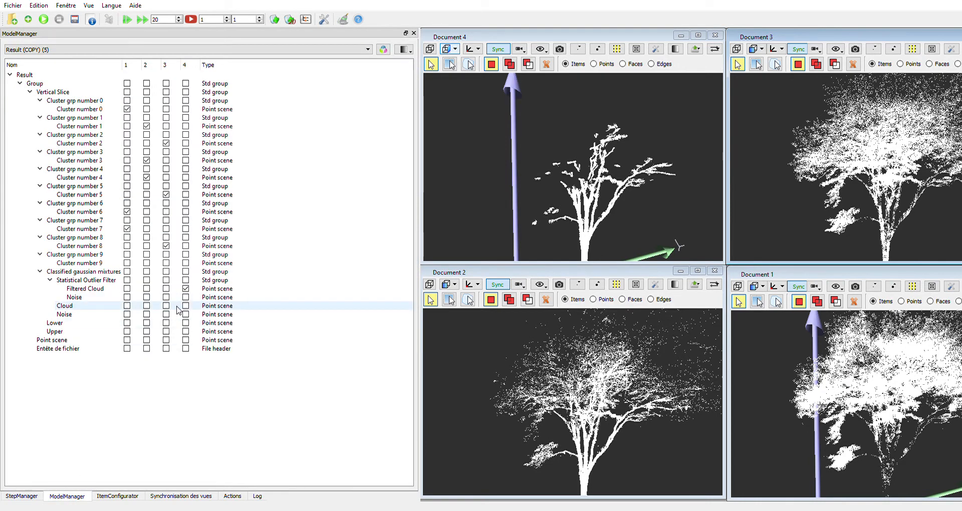
left_click(186, 306)
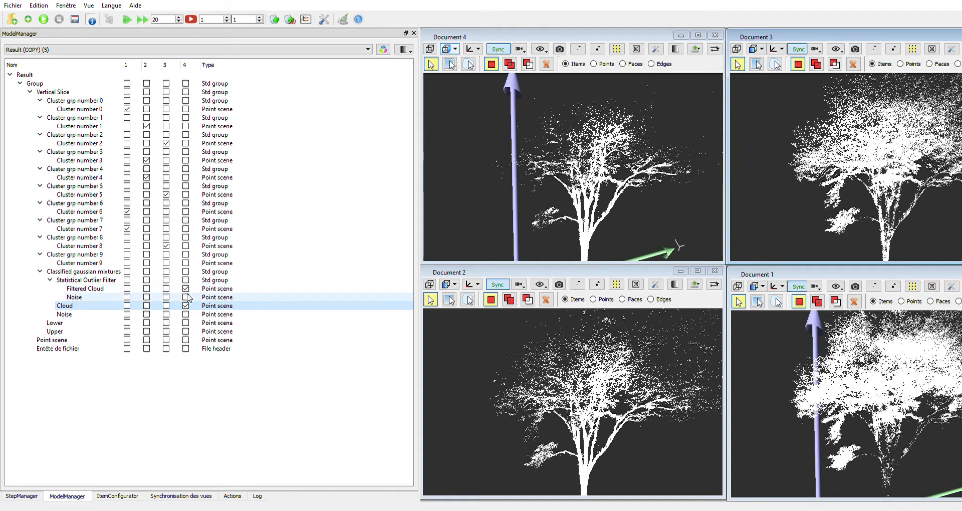
left_click(185, 306)
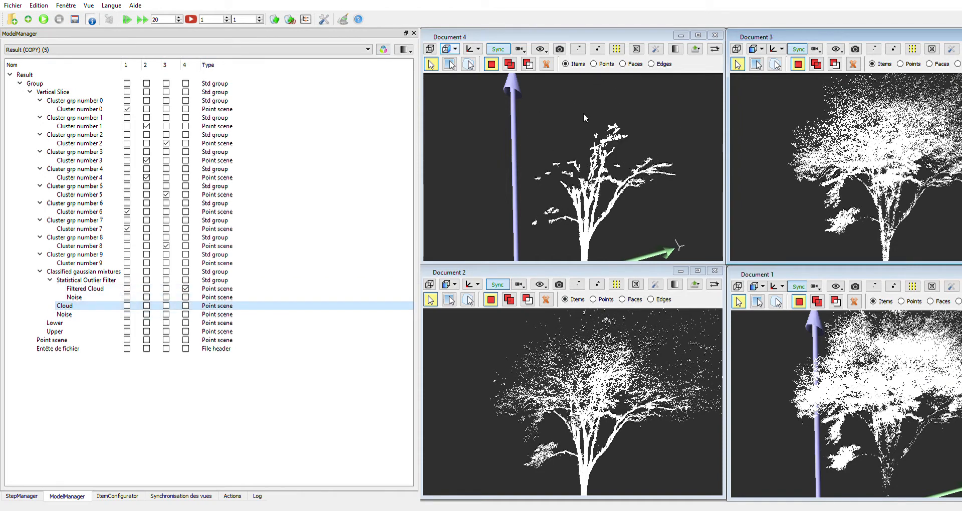
Review the Statistical Outlier Filter (step 5) and Adds points by Dijkstra filtering (step 6) in the workflow
left_click(34, 496)
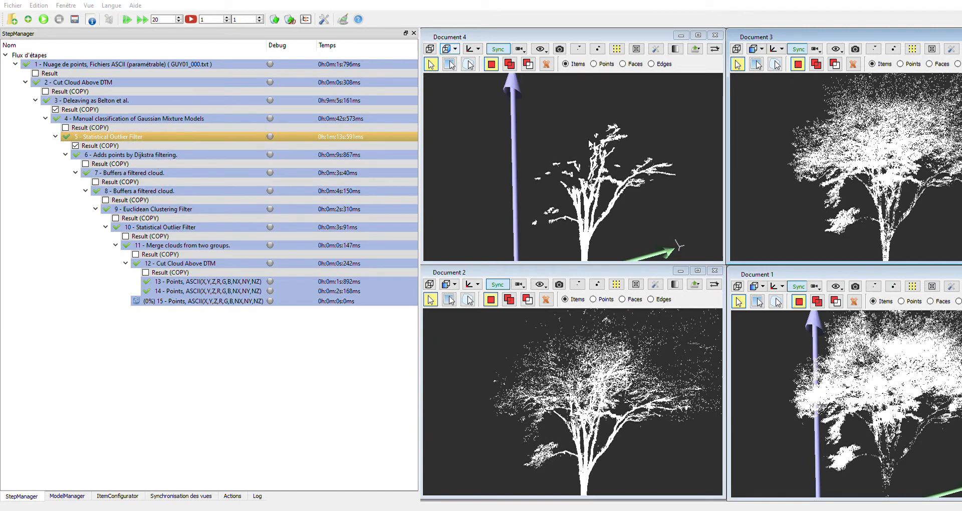
left_click(710, 348)
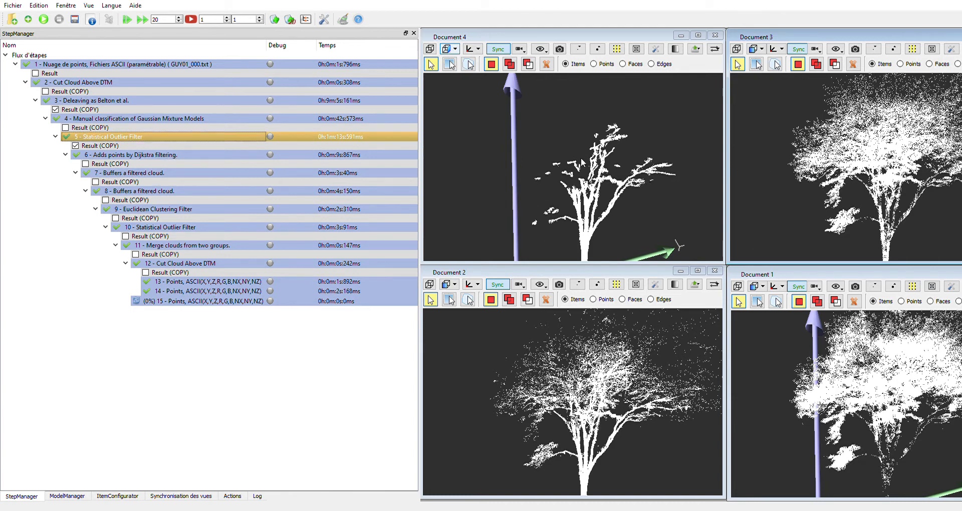
left_click(177, 156)
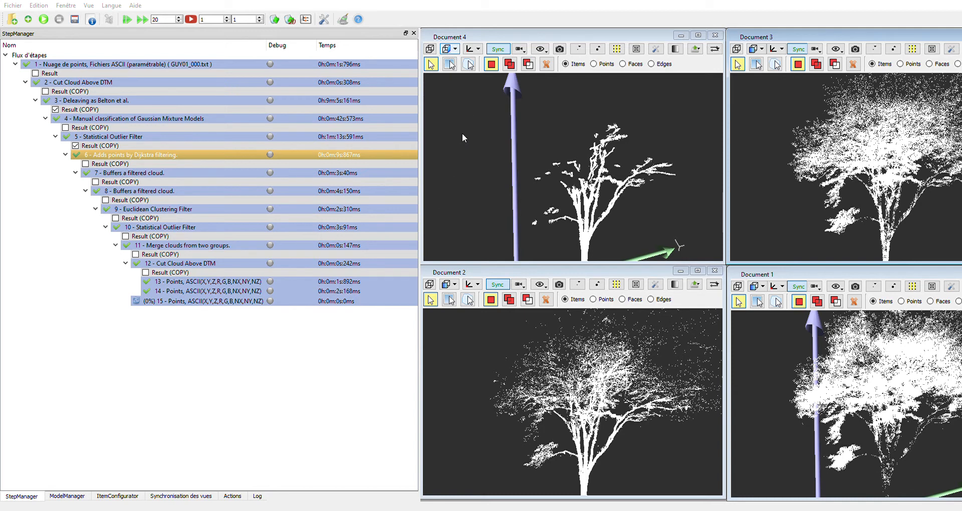
left_click(404, 343)
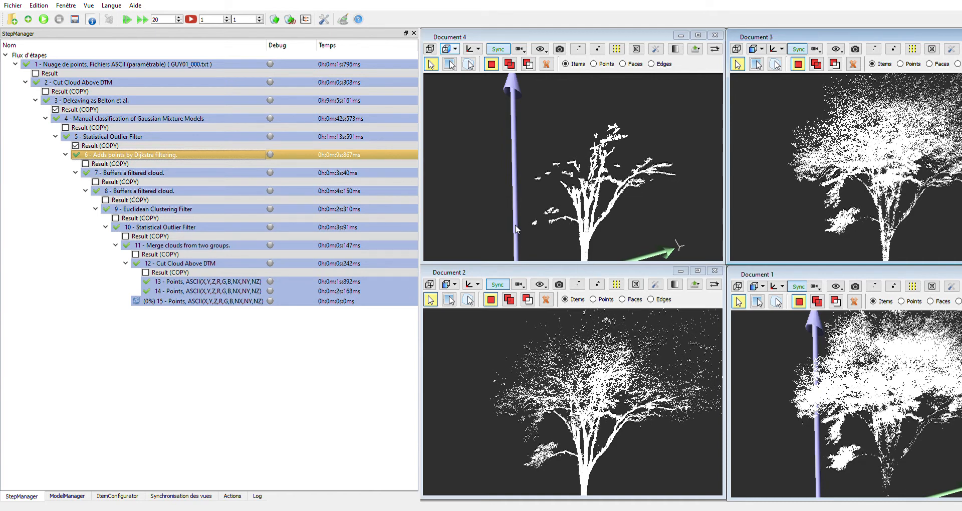
Enable the result of the Dijkstra filtering step (step 6) and inspect its Filtered and Dijkstra extended Clouds in Document 4
left_click(67, 496)
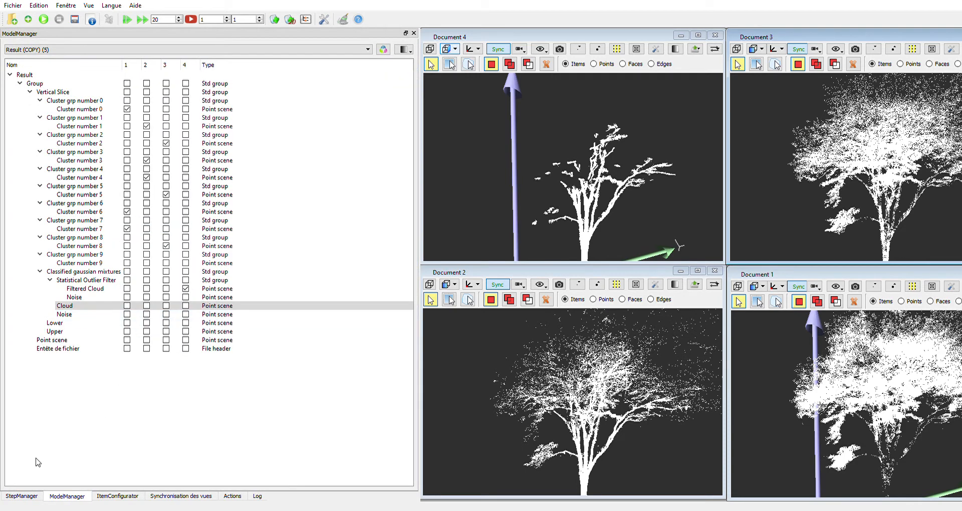
left_click(22, 496)
left_click(86, 164)
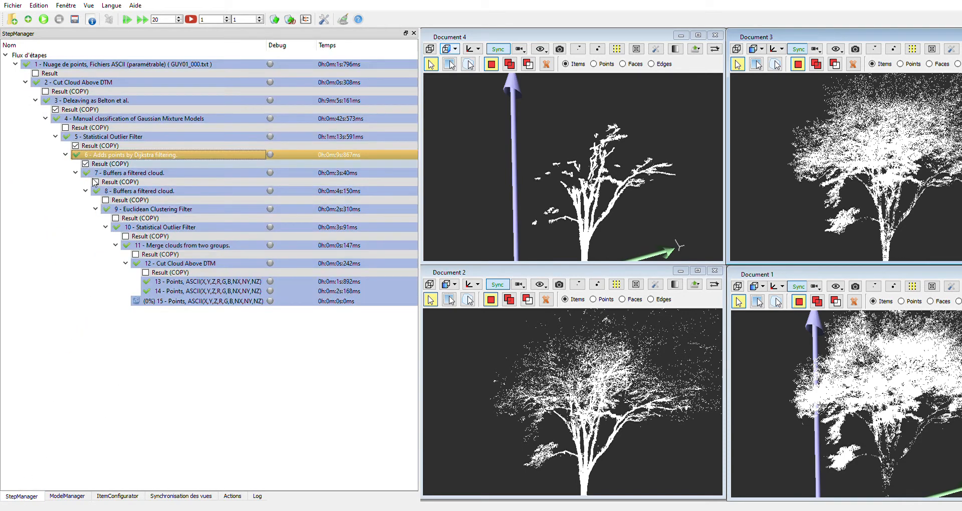
left_click(67, 496)
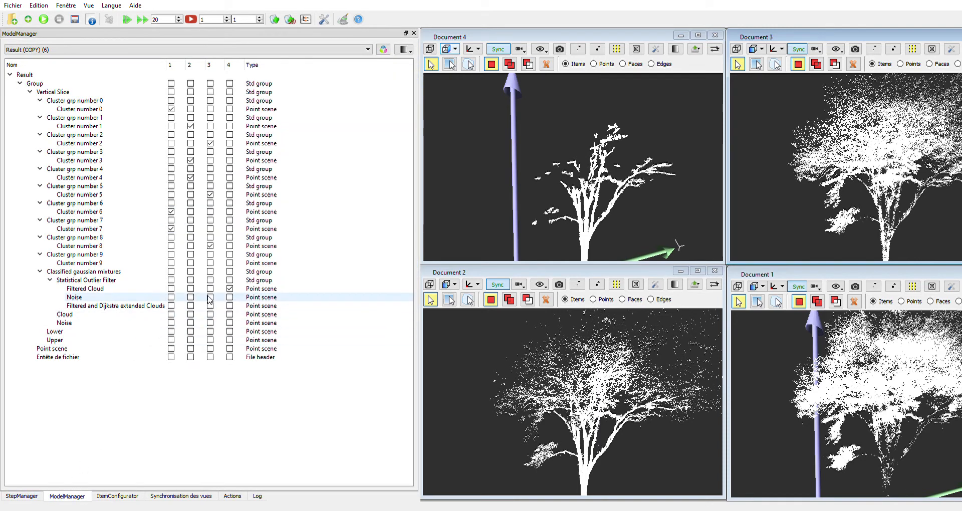
left_click(230, 306)
scroll(501, 241, "up", 3)
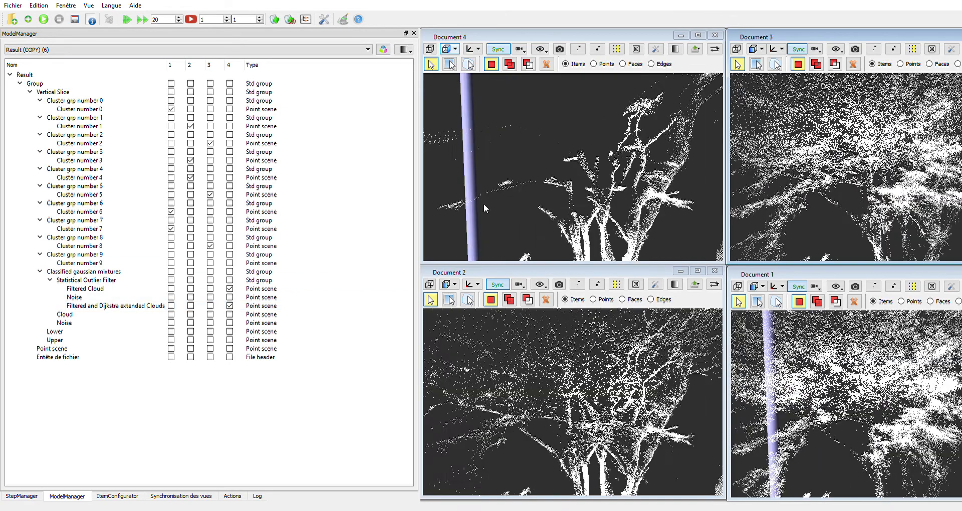
left_click_drag(525, 183, 566, 192)
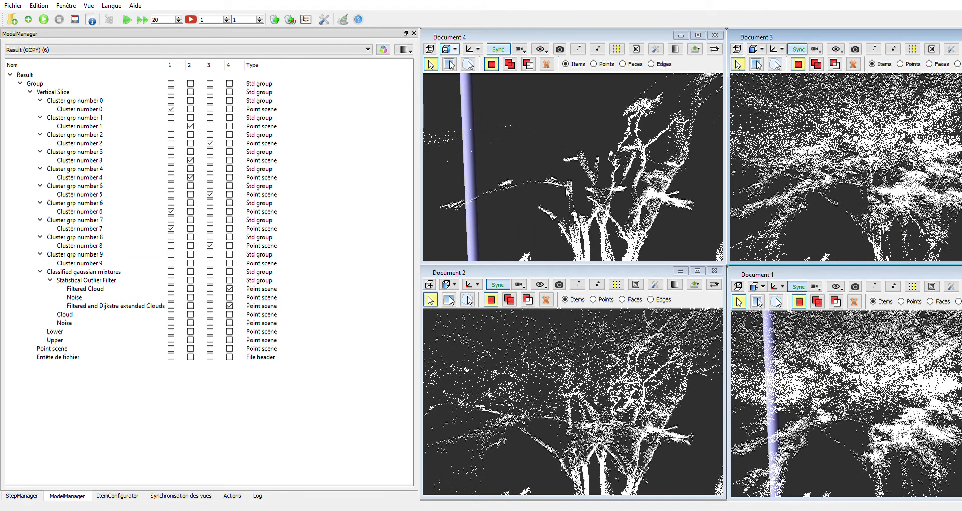
left_click_drag(540, 147, 558, 153)
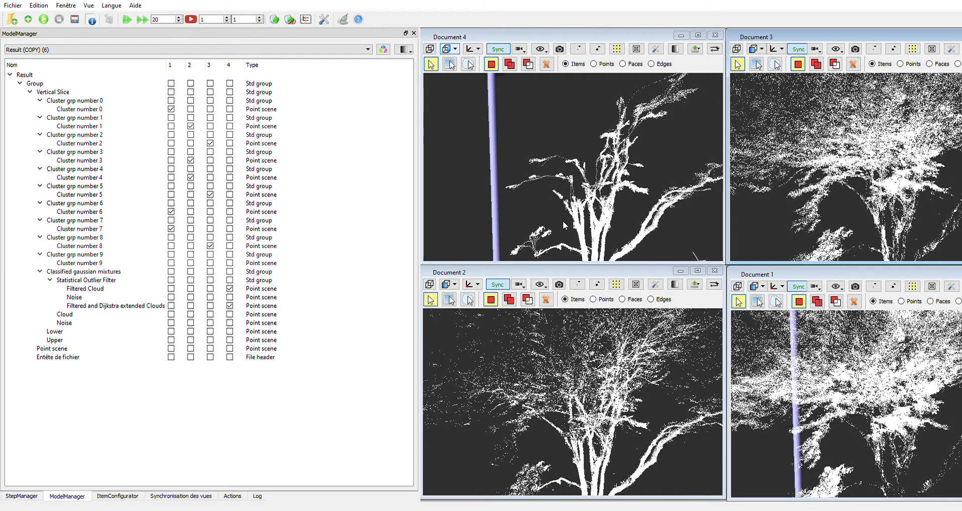
Review the two Buffers a filtered cloud steps (steps 7 and 8) in the workflow
left_click(22, 496)
key("Down")
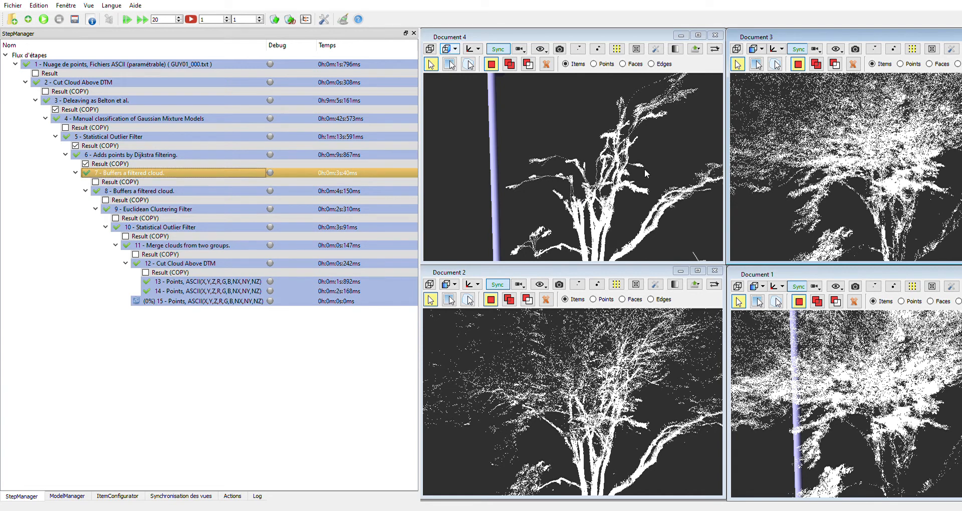
left_click(178, 191)
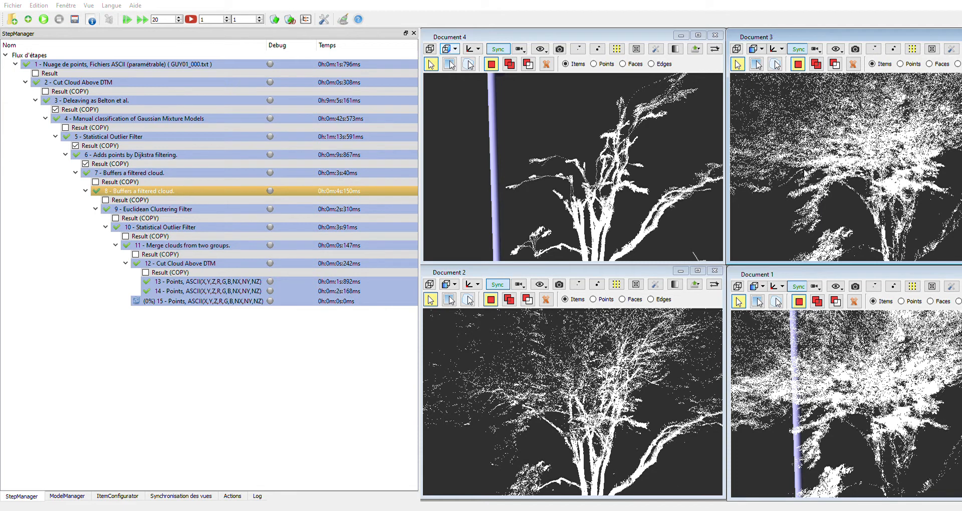
left_click(451, 214)
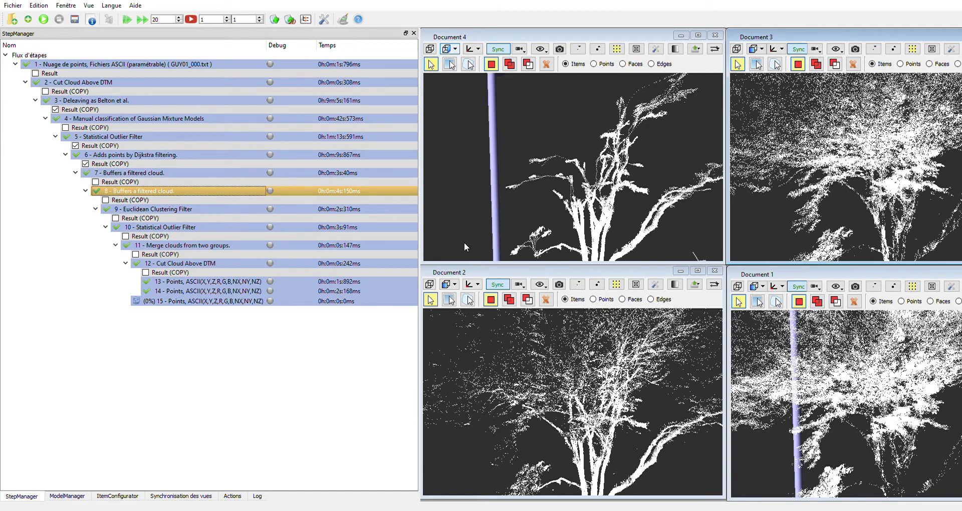
Enable the result of the second buffer step (step 8) and inspect both Filtered and Buffer extended Clouds in Document 4
left_click(60, 495)
left_click(32, 496)
left_click(108, 201)
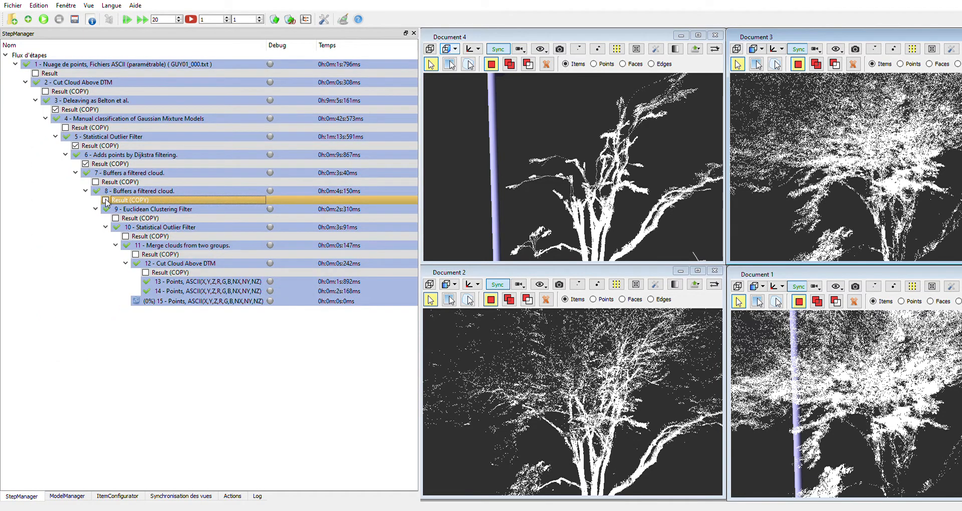
left_click(80, 496)
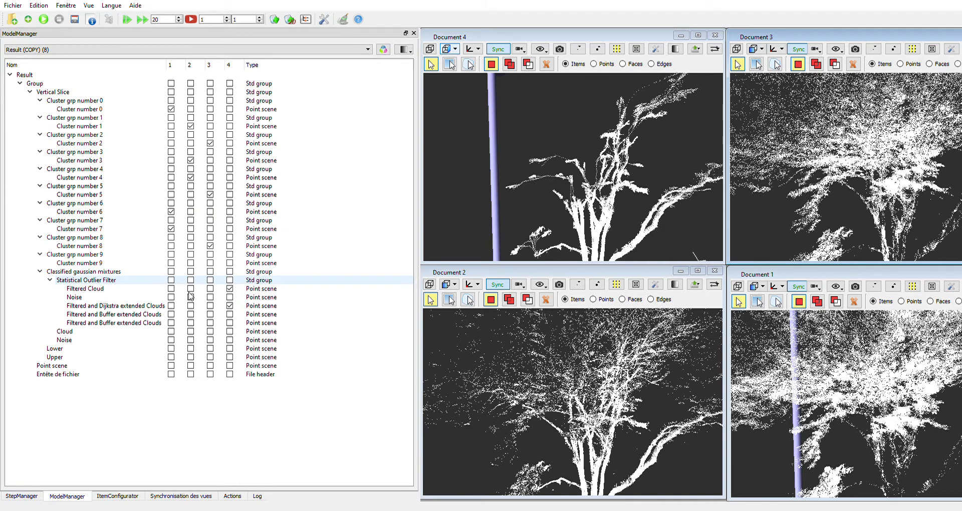
left_click(229, 315)
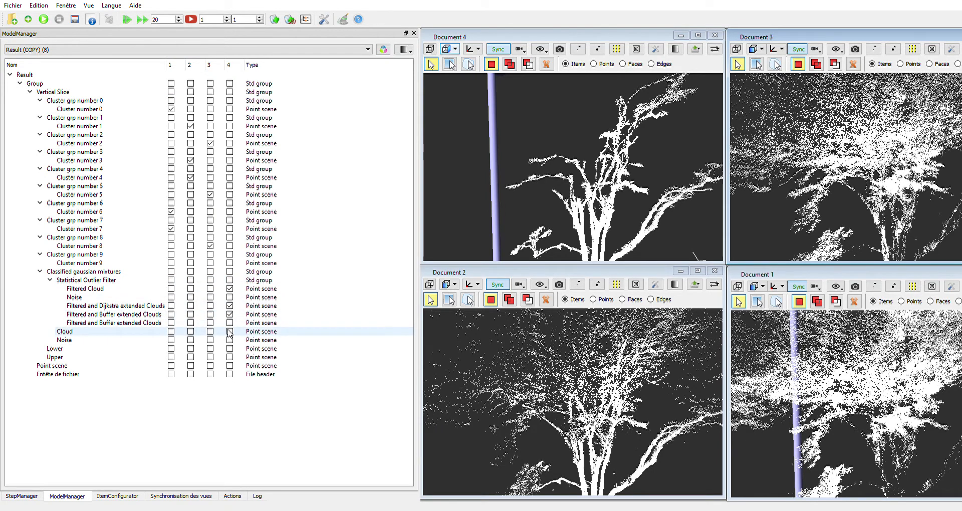
left_click(230, 323)
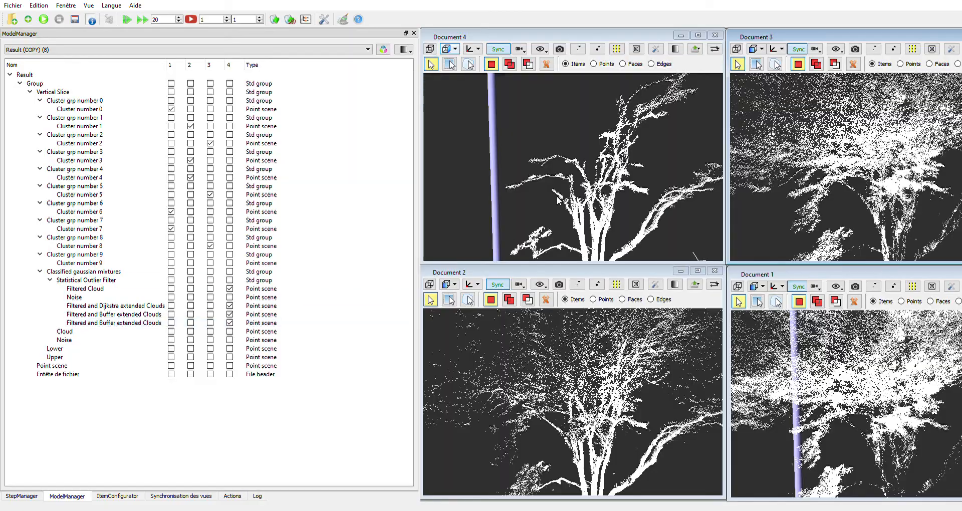
scroll(588, 195, "up", 2)
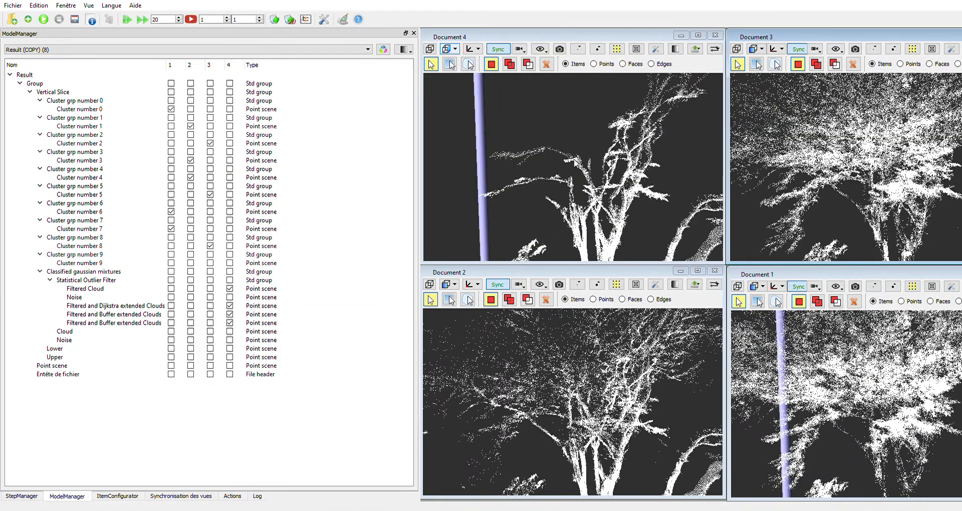
left_click_drag(562, 160, 576, 176)
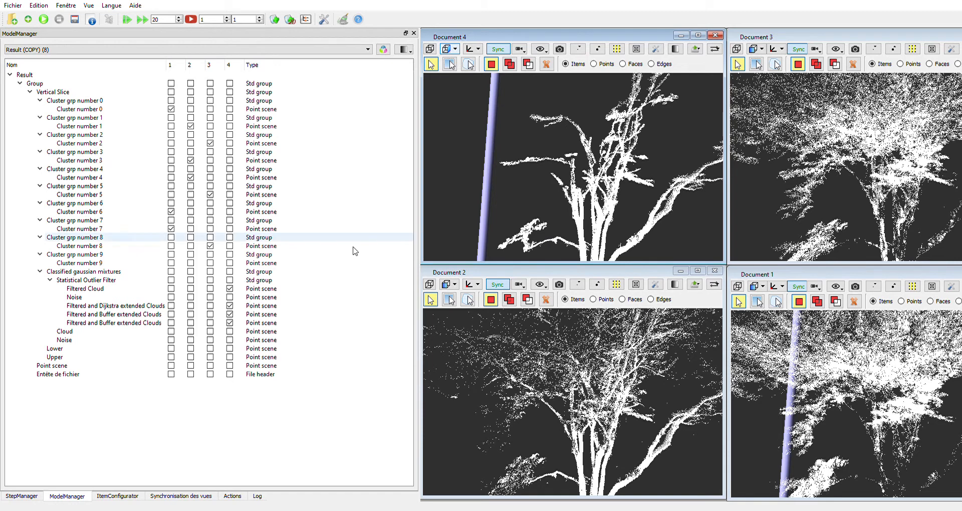
Enable the Euclidean Clustering Filter result (step 9) and replace the earlier filtered and extended clouds in Document 4 with its Filtered Cloud
left_click(27, 497)
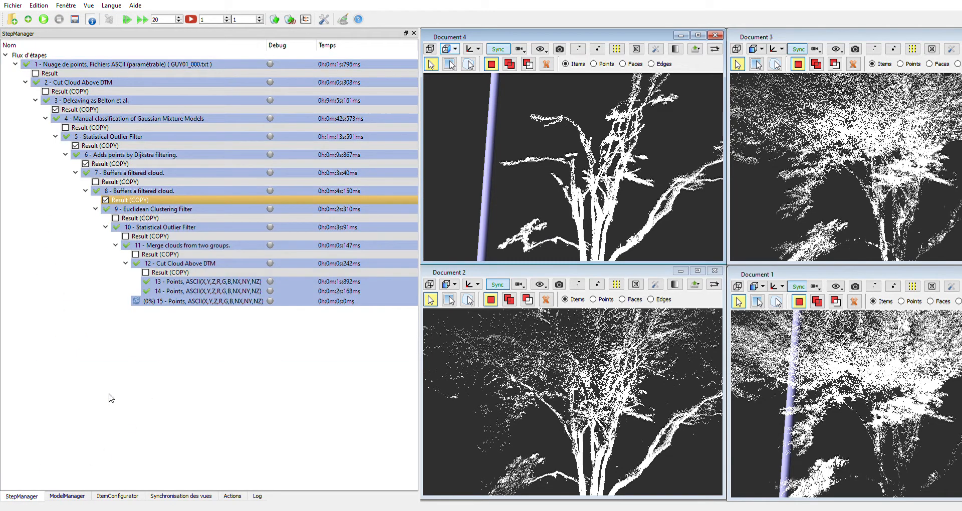
left_click(188, 210)
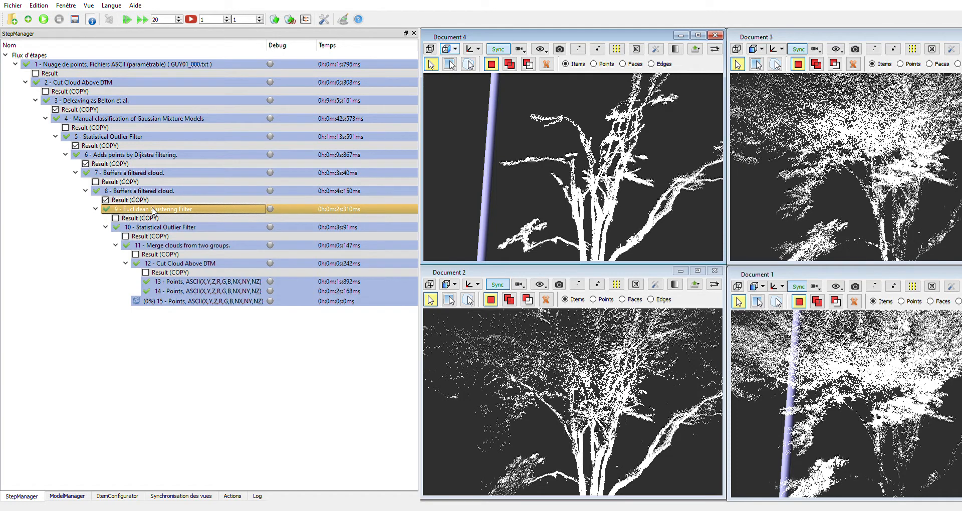
scroll(569, 183, "down", 4)
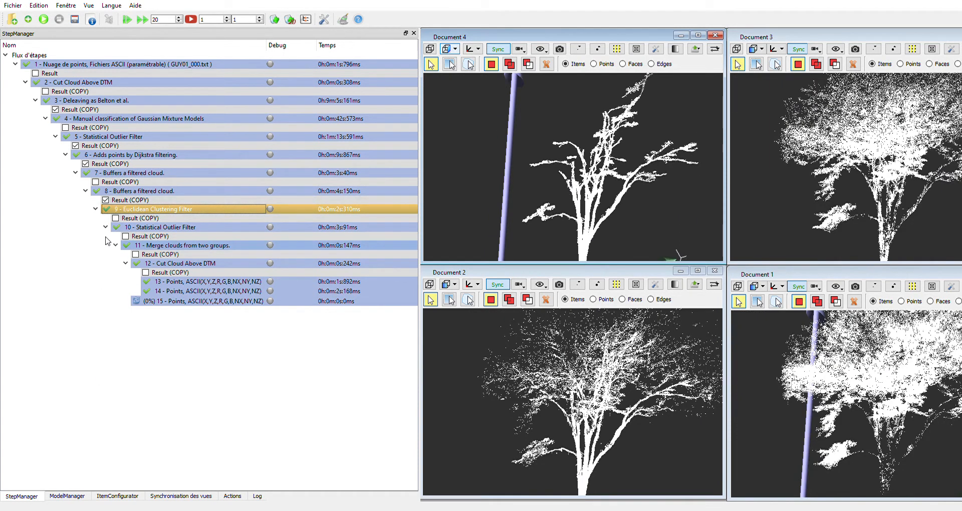
left_click(116, 218)
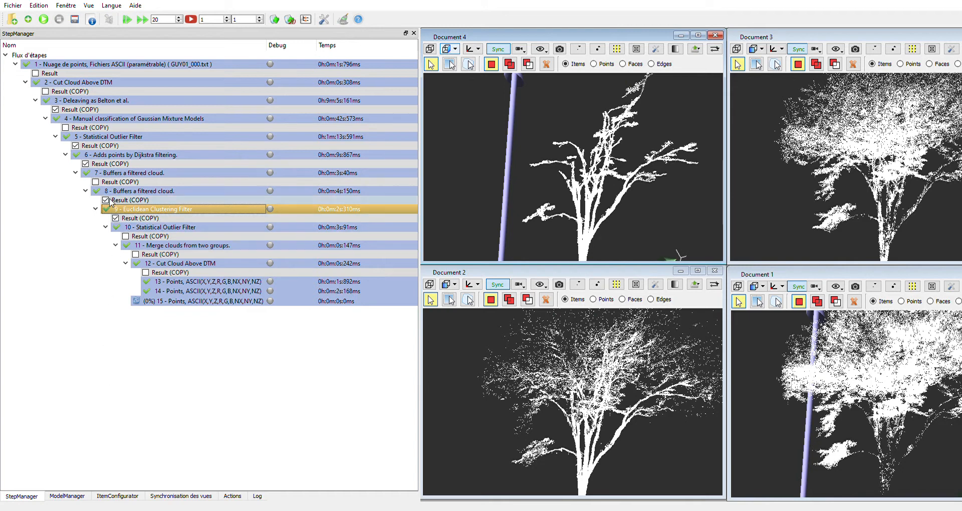
left_click(67, 496)
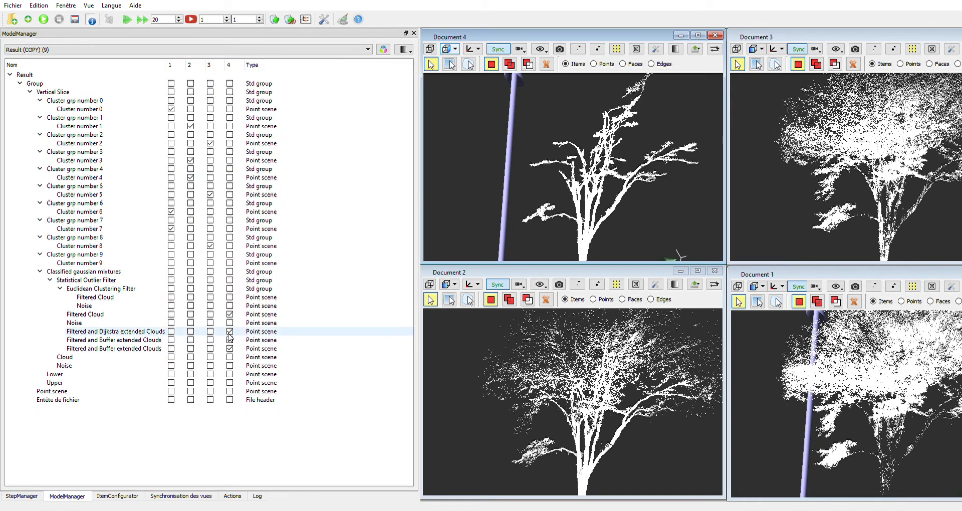
left_click(230, 340)
left_click(229, 332)
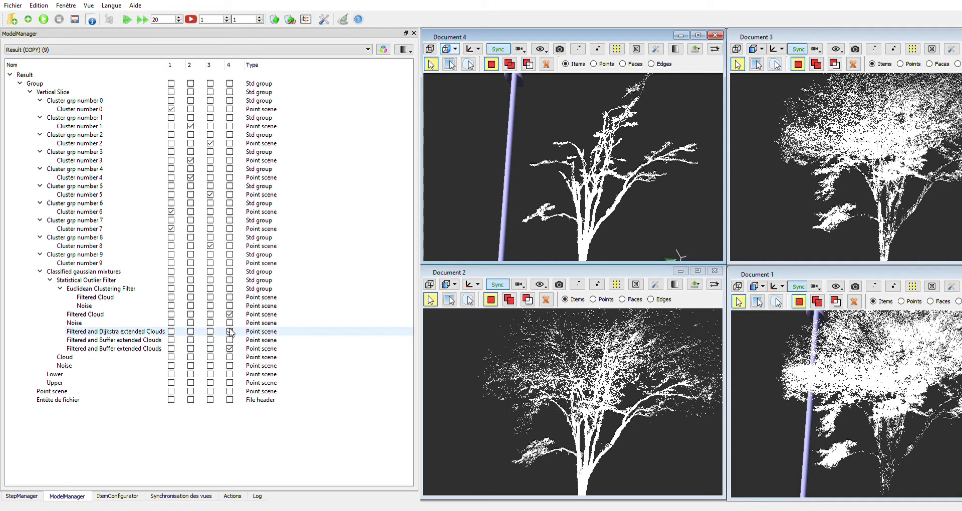
left_click(230, 314)
left_click(230, 297)
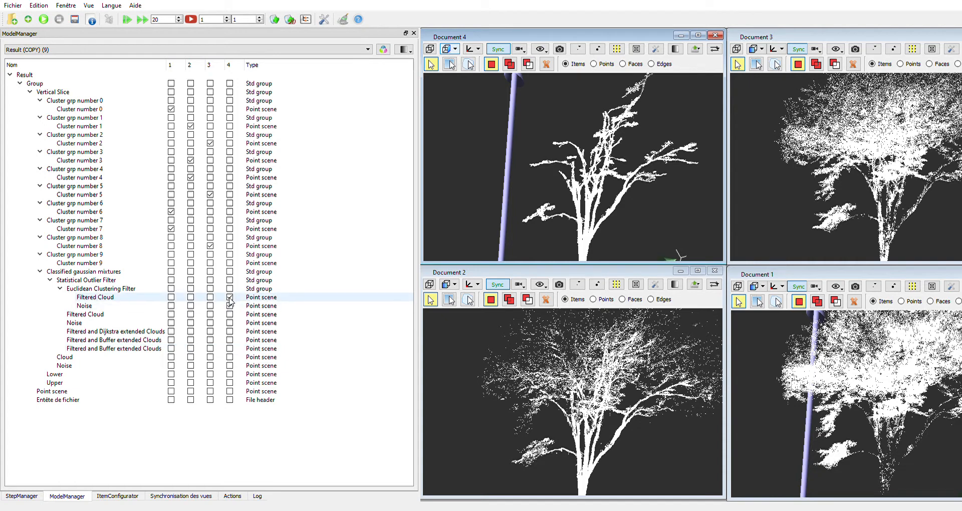
Compare the Euclidean Clustering Filter's Noise with its Filtered Cloud in Document 4, leaving only the Filtered Cloud displayed
left_click(230, 297)
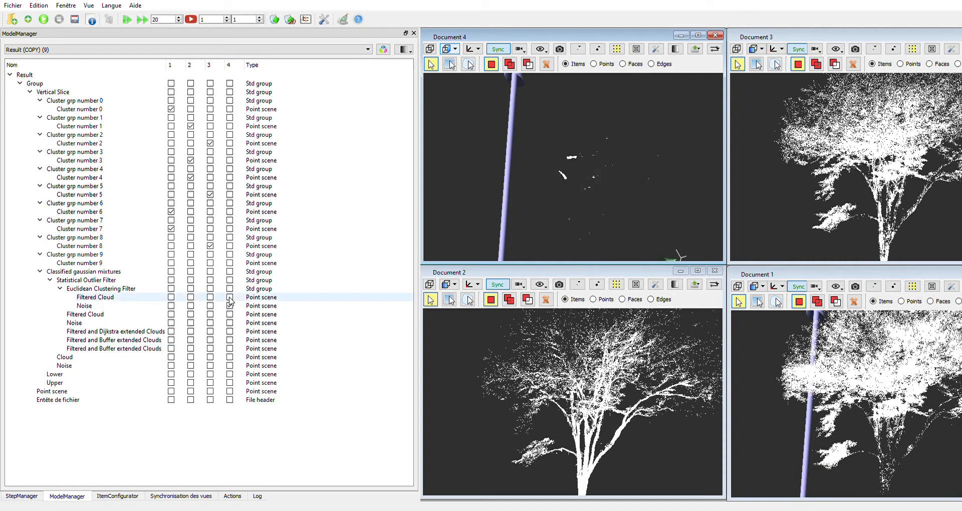
left_click(230, 297)
left_click(230, 305)
left_click(231, 306)
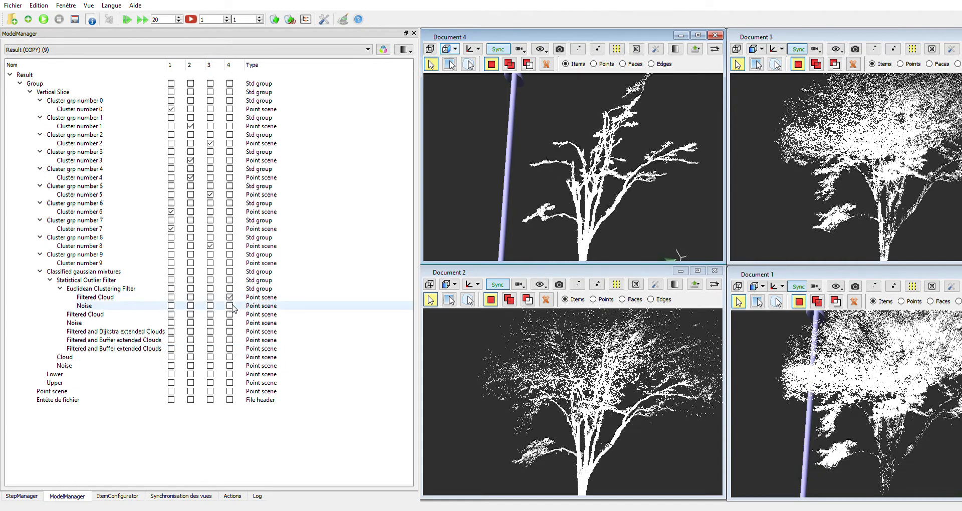
Enable the result of the Merge clouds from two groups step (step 11) and list its output clouds
left_click(22, 496)
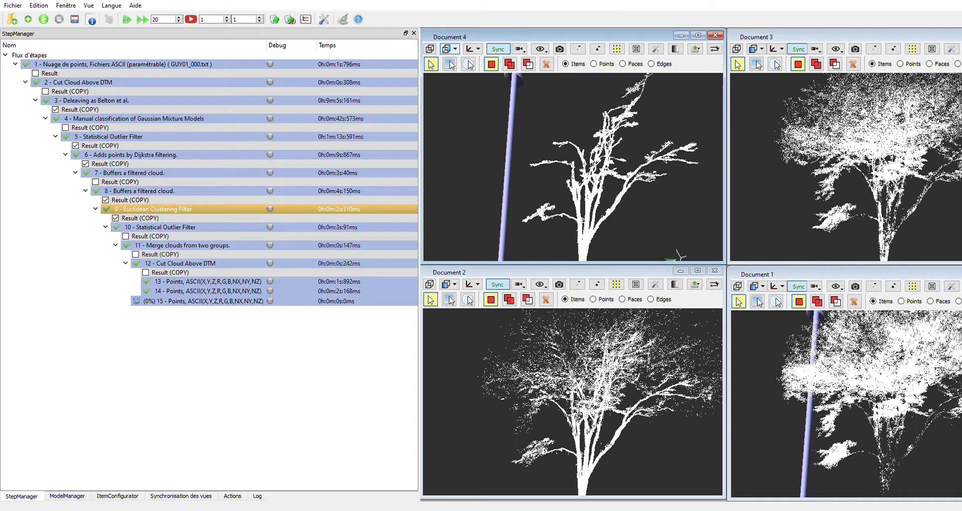
scroll(694, 206, "down", 3)
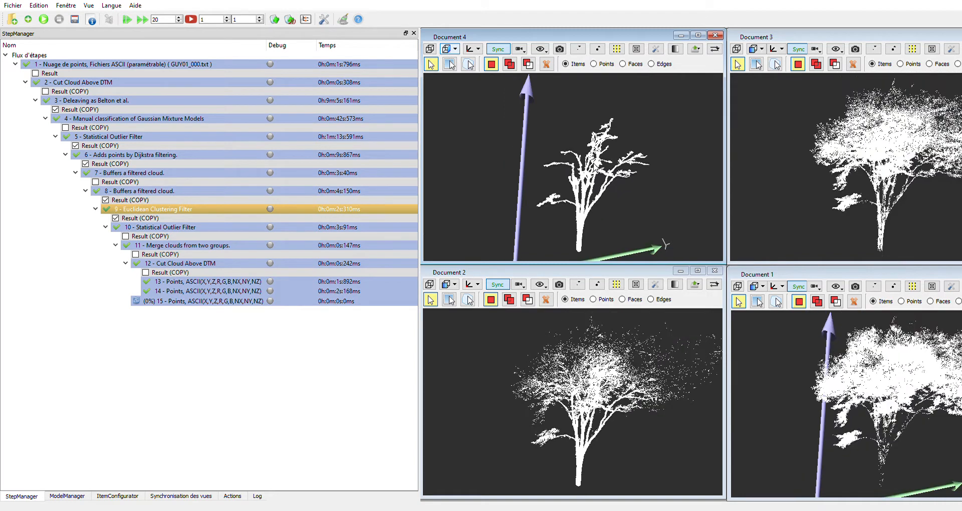
left_click(186, 245)
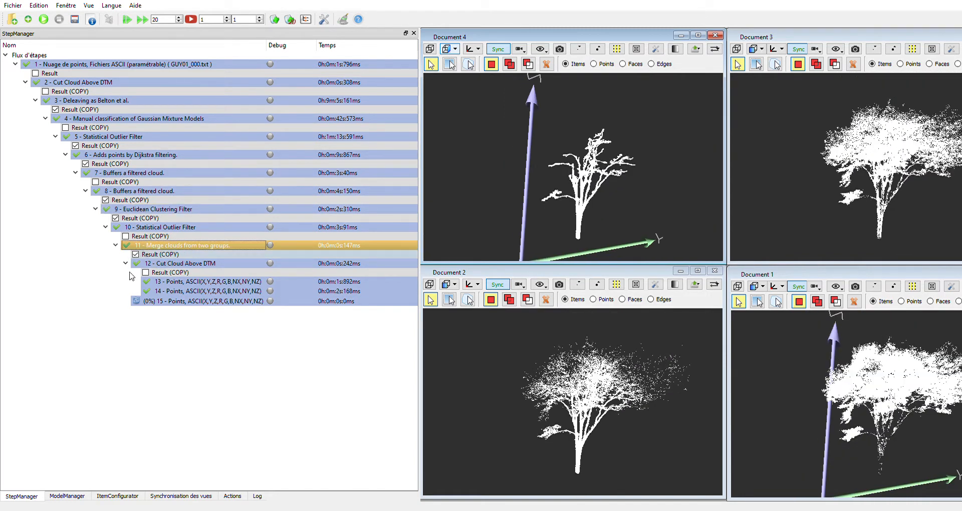
left_click(67, 496)
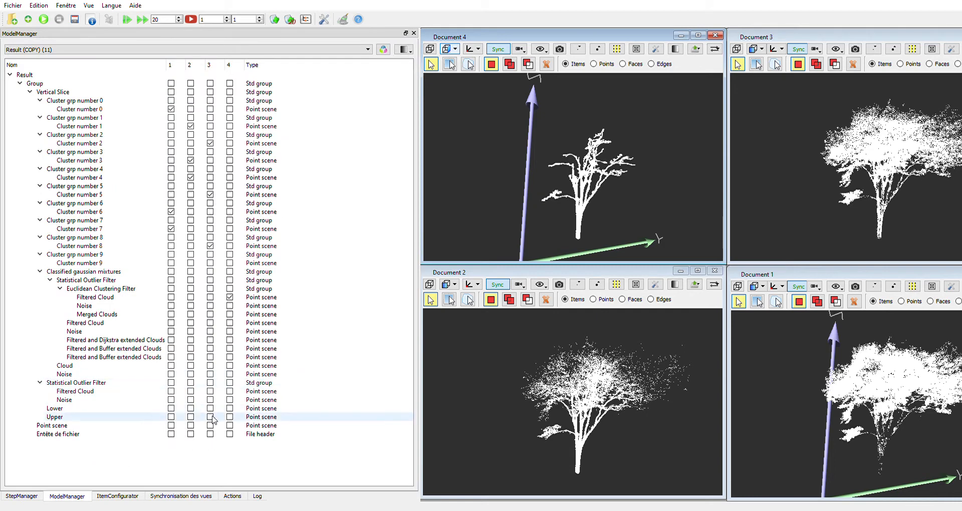
Add the Lower cloud to Document 4, and leave the Merged Clouds displayed in place of both it and the Filtered Cloud
left_click(229, 409)
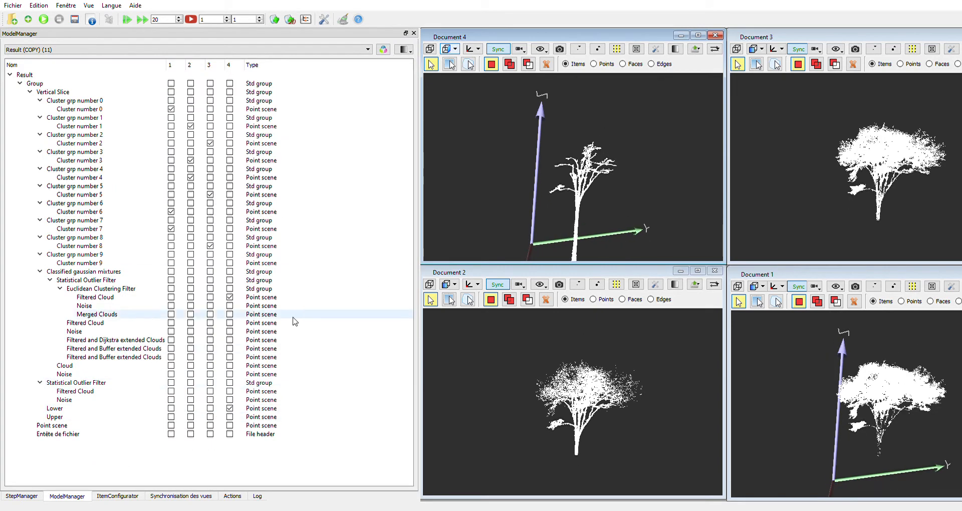
left_click(230, 315)
left_click(230, 297)
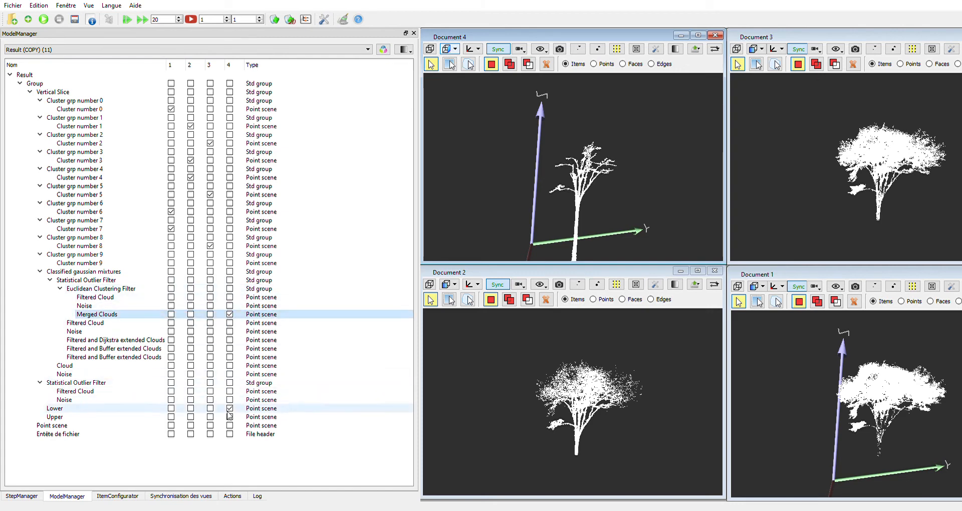
Enable the result of the second Cut Cloud Above DTM step (step 12) and list its output clouds
left_click(12, 498)
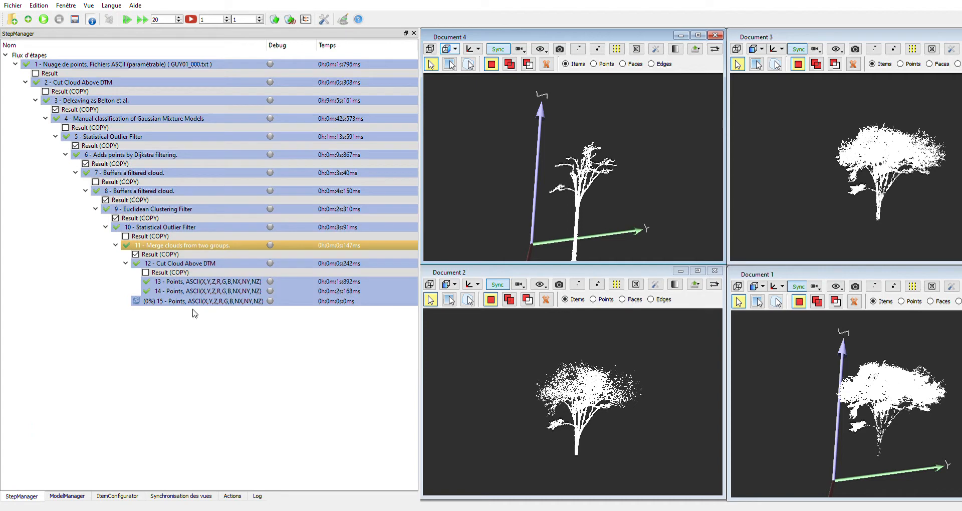
left_click(187, 263)
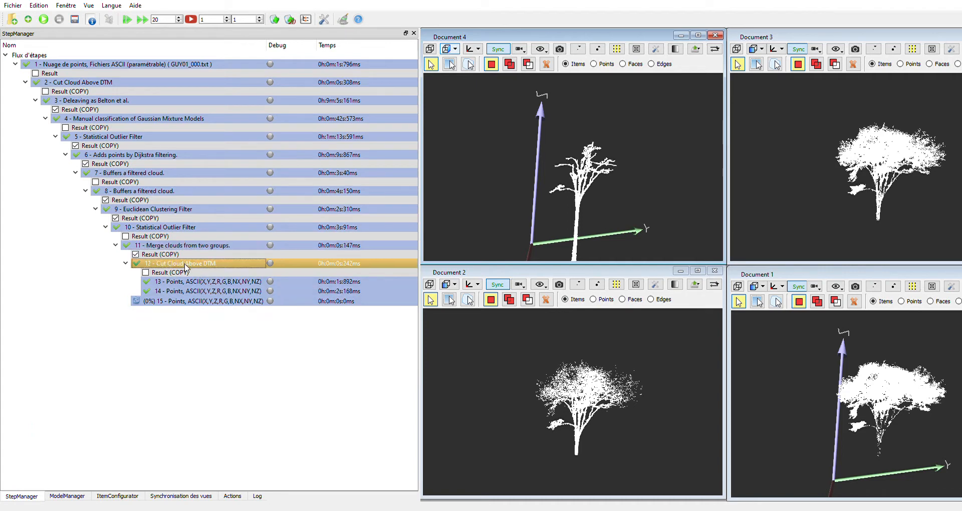
left_click(189, 246)
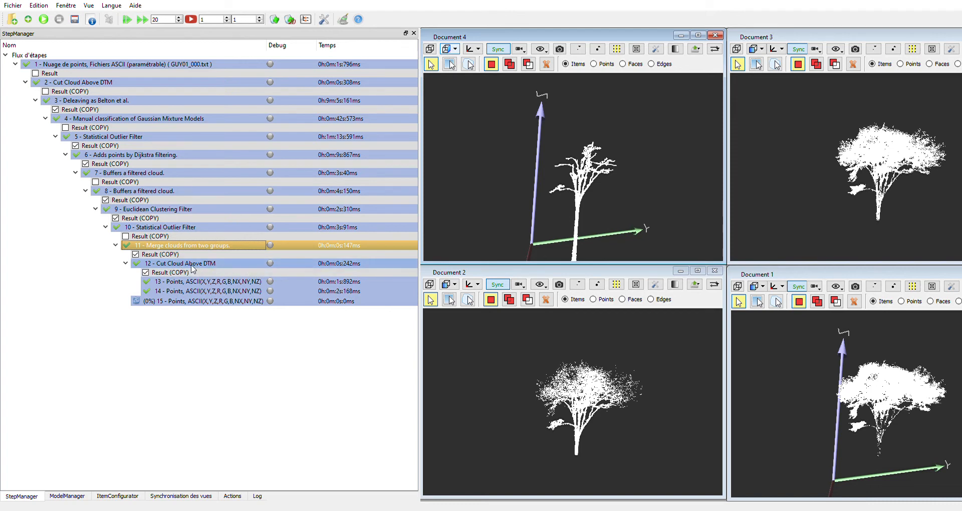
left_click_drag(574, 239, 593, 235)
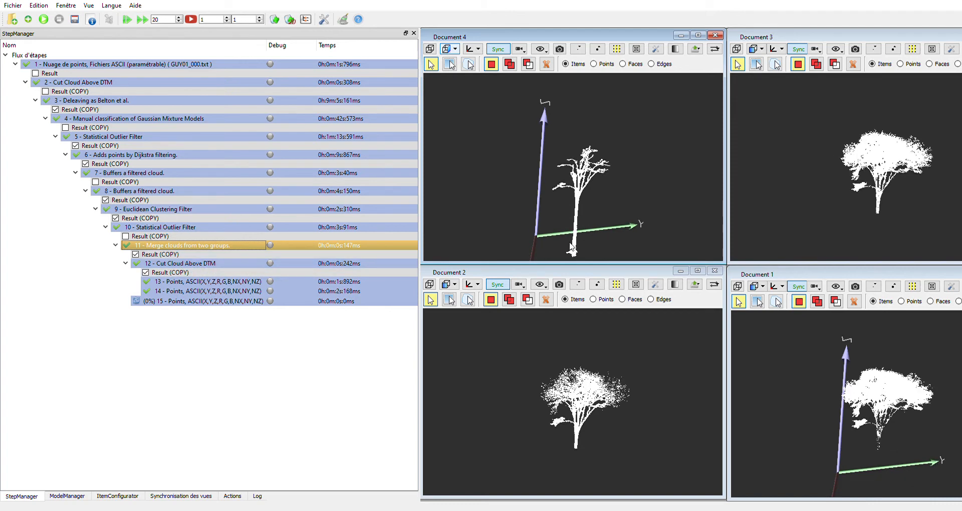
left_click(66, 496)
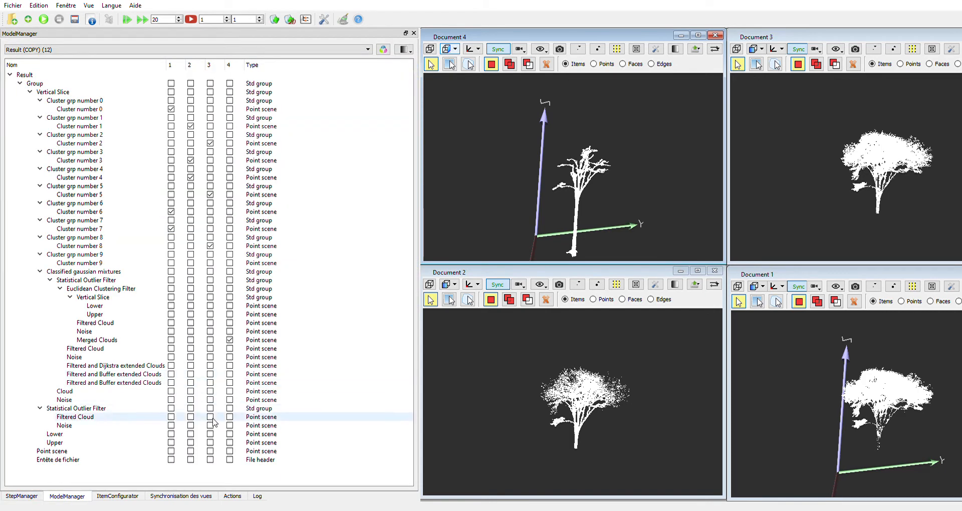
Replace the Merged Clouds in Document 4 with the Upper cloud of the Vertical Slice under Euclidean Clustering Filter
left_click(230, 340)
left_click(230, 340)
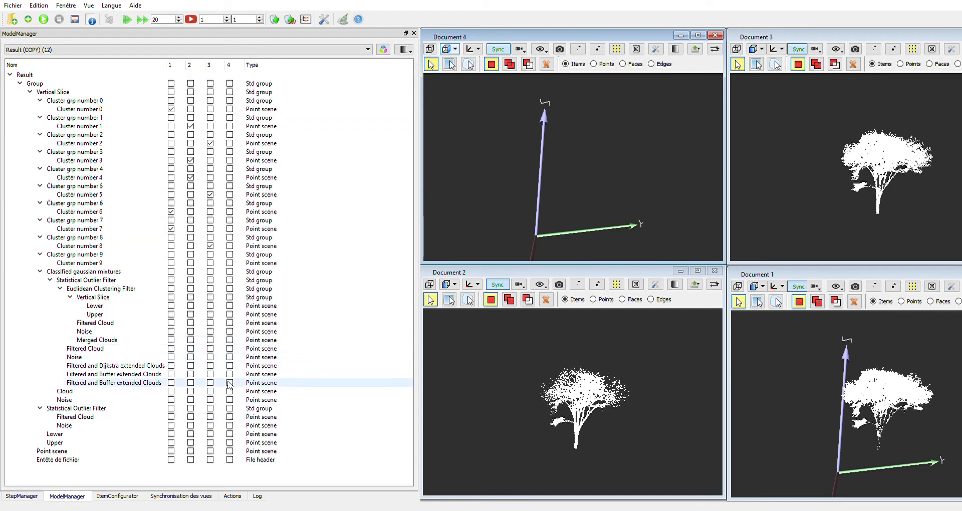
left_click(230, 314)
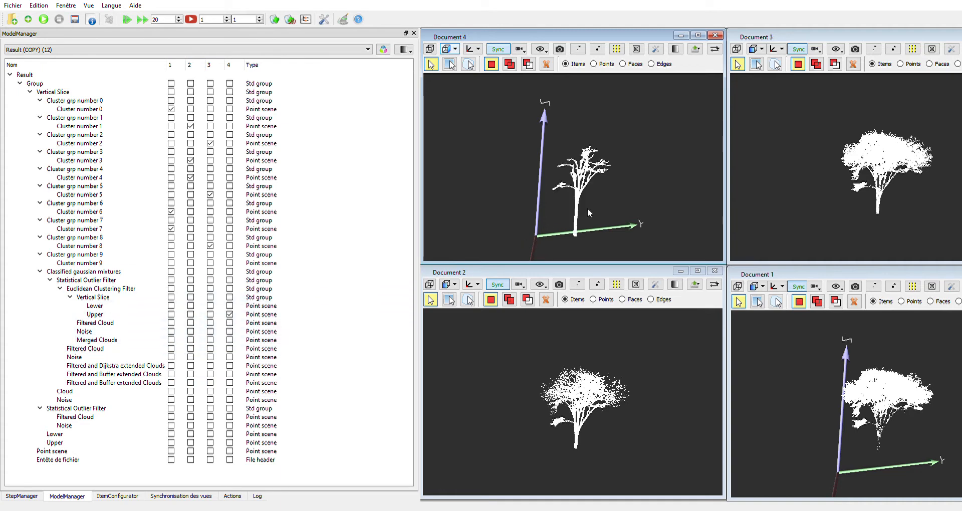
Replace the Upper cloud in Document 4 with the same slice's Lower cloud, inspect the trunk base up close, and return to the workflow steps
left_click(230, 314)
left_click(230, 305)
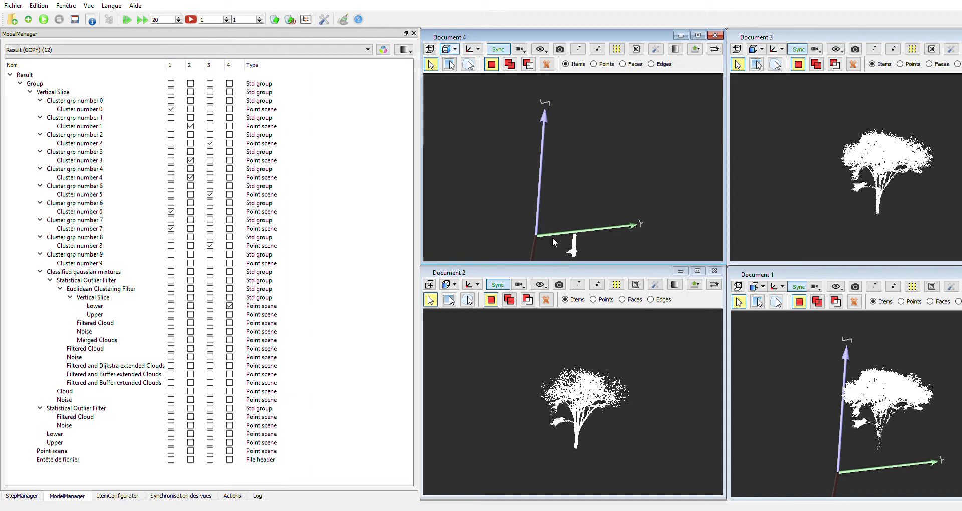
scroll(576, 248, "up", 3)
scroll(597, 197, "up", 3)
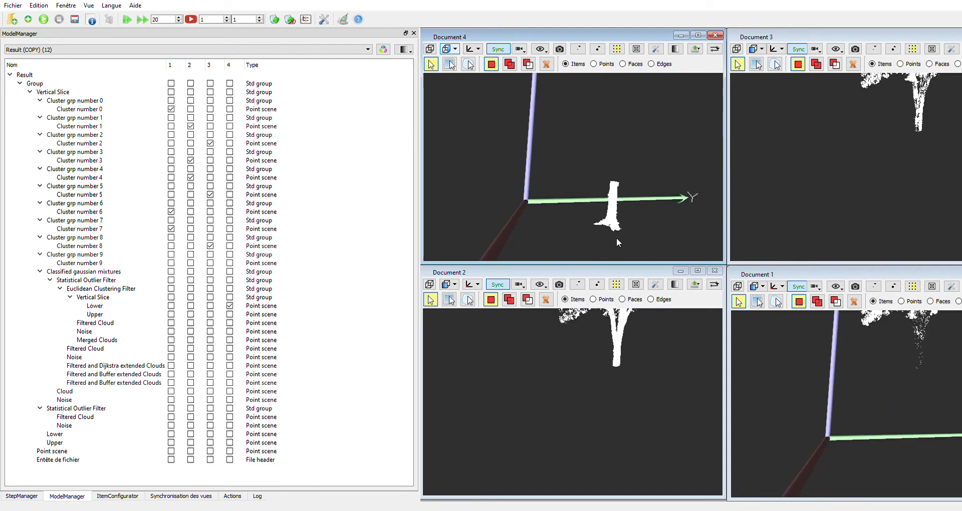
left_click(22, 496)
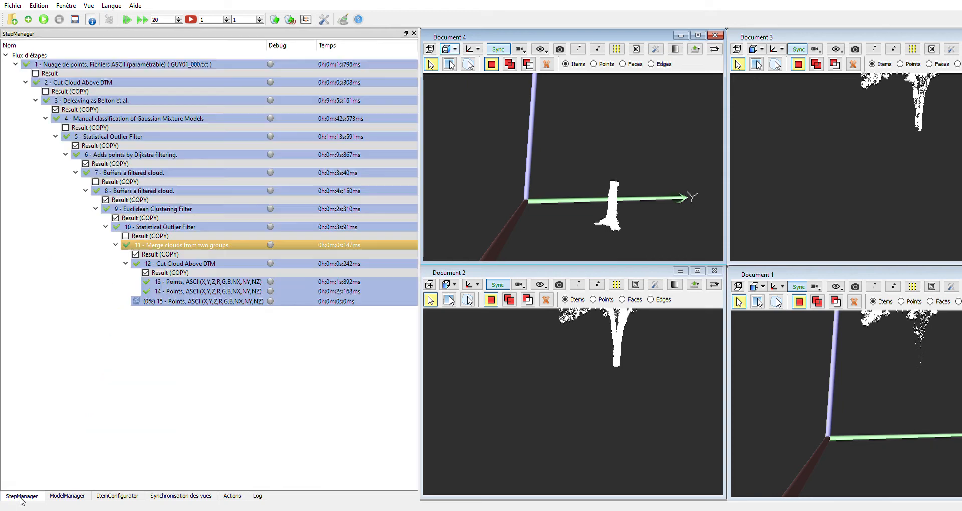